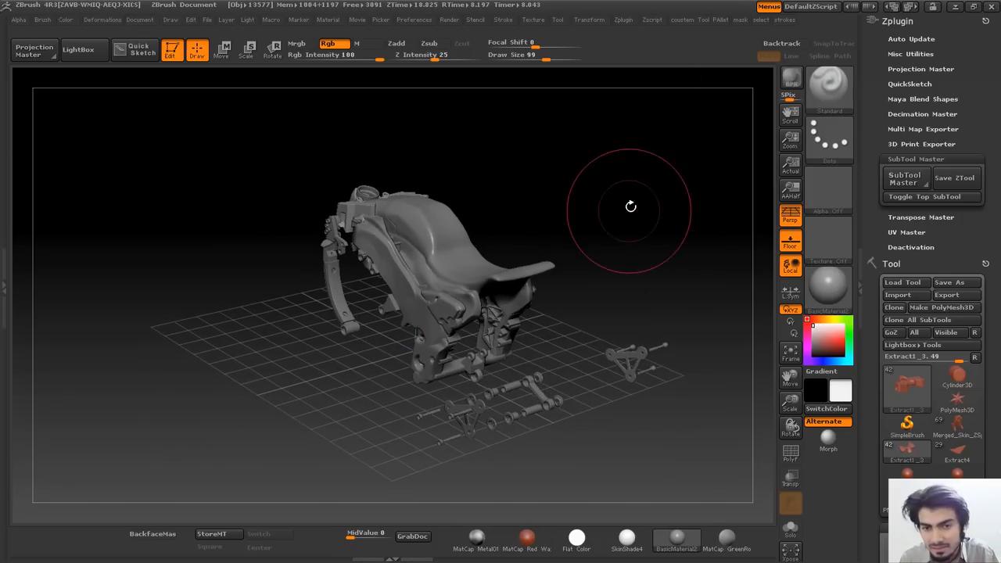
Orbit the bike to a higher viewpoint, select the seat subtool and turn on polyframe.
drag(997, 135, 997, 92)
drag(670, 255, 507, 241)
mouse_move(599, 259)
mouse_down()
mouse_move(794, 291)
mouse_move(612, 264)
mouse_up()
drag(995, 285, 995, 160)
alt+click(486, 224)
key(shift+f)
key(shift+f)
Select Extract1_2, then Extract1_3, and bring up the SubTool Master panel.
drag(996, 420, 997, 173)
click(944, 162)
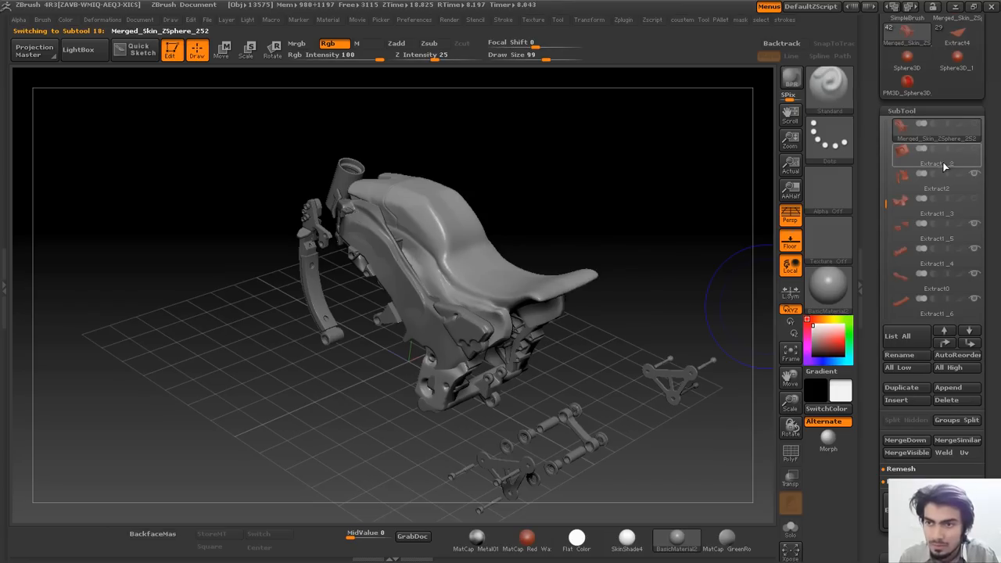
drag(628, 201, 689, 169)
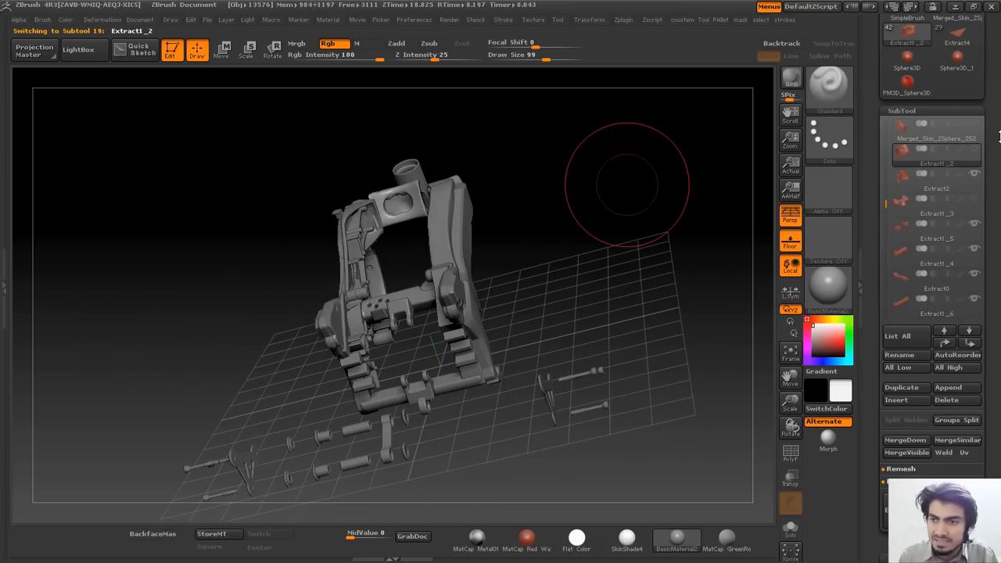
click(951, 217)
drag(992, 178, 993, 354)
drag(633, 222, 664, 231)
drag(991, 141, 996, 379)
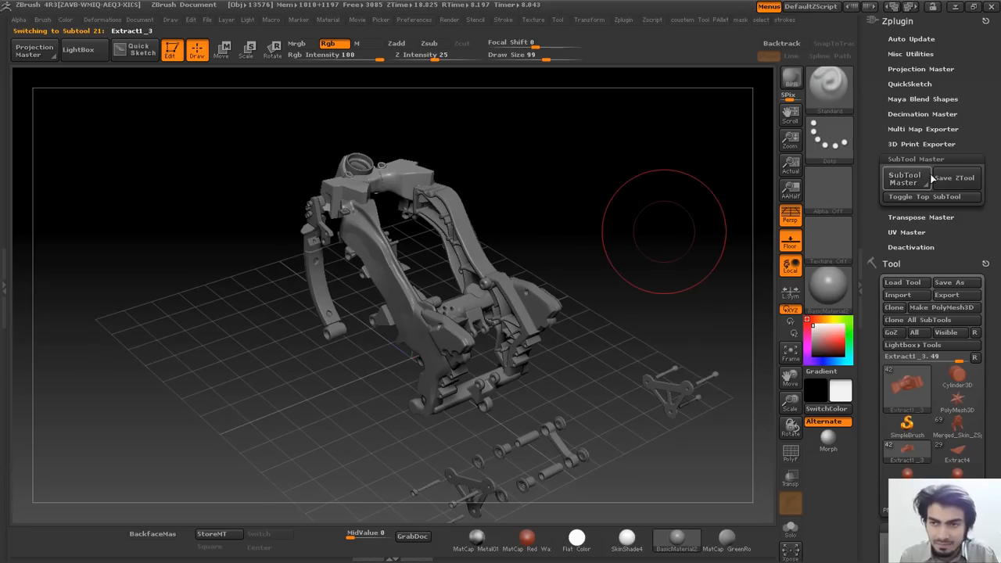
click(907, 181)
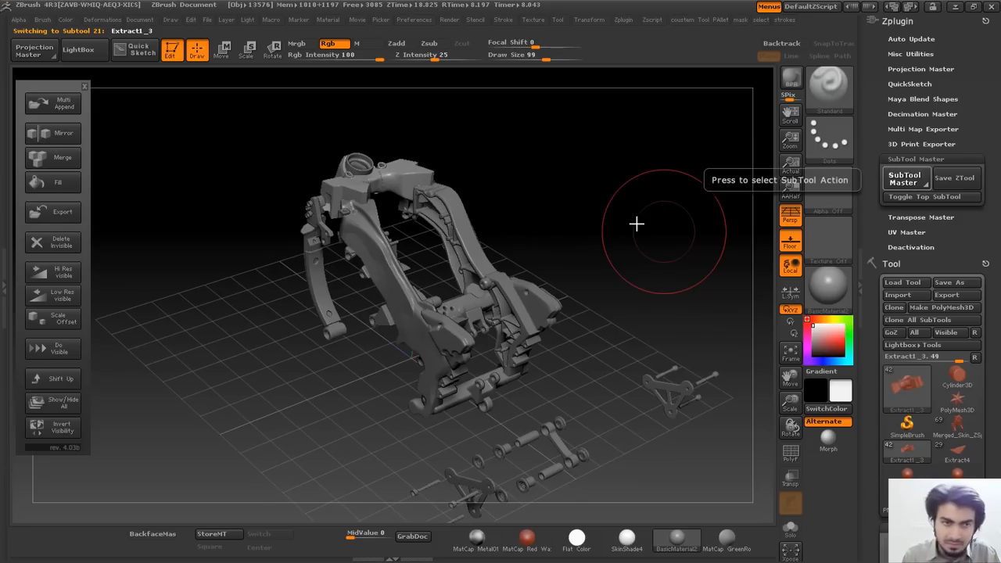
key(Escape)
alt+drag(644, 179, 624, 61)
click(623, 19)
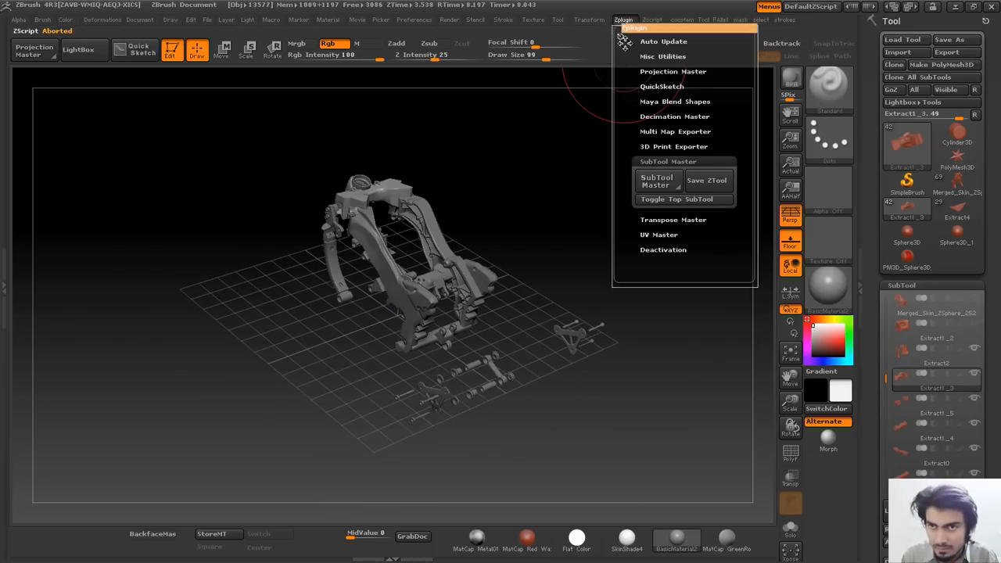
drag(628, 40, 922, 23)
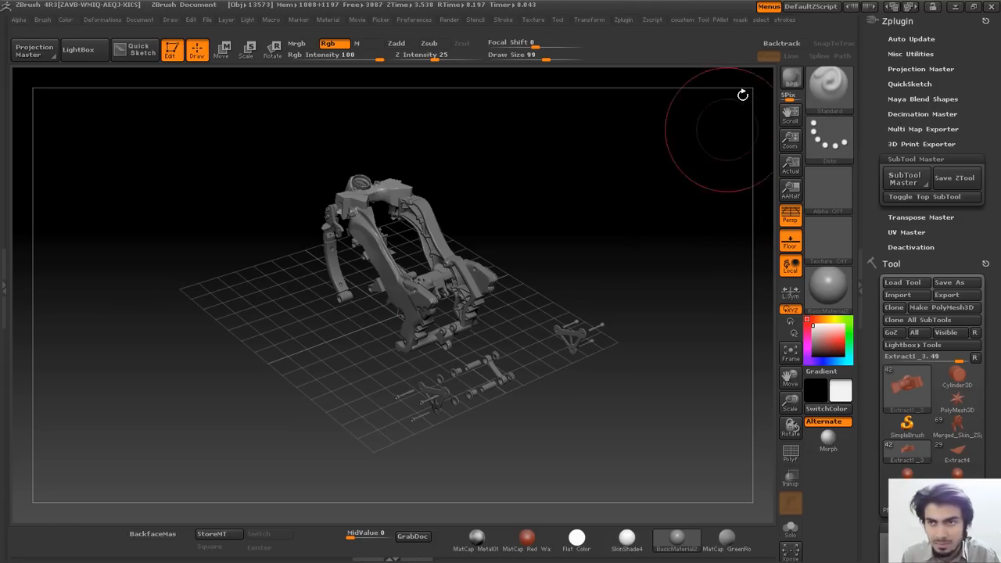
mouse_move(596, 241)
alt+mouse_down()
mouse_move(593, 323)
mouse_move(645, 218)
mouse_move(600, 334)
mouse_move(695, 193)
mouse_move(696, 150)
mouse_move(920, 124)
mouse_move(907, 178)
alt+mouse_up()
mouse_move(356, 195)
mouse_down()
mouse_move(305, 230)
mouse_move(360, 369)
mouse_move(400, 266)
mouse_move(450, 270)
mouse_up()
key(bracketleft)
key(bracketleft)
key(bracketleft)
key(bracketleft)
key(bracketleft)
key(bracketleft)
Select the bracket-and-bolts subtool, isolate it with Solo and frame it closely.
alt+click(461, 266)
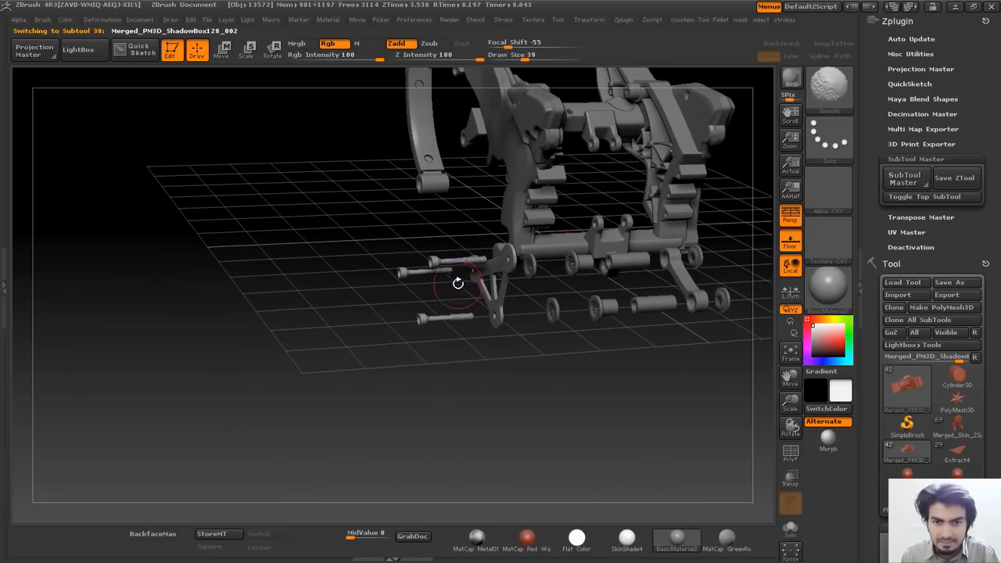
key(shift+s)
key(f)
drag(546, 268, 549, 295)
key(f)
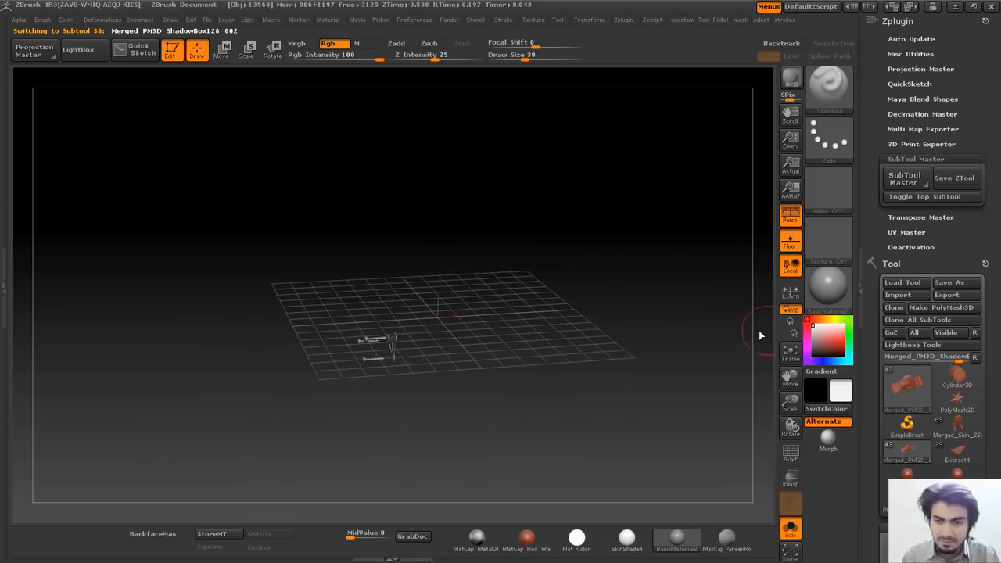
key(f)
key(w)
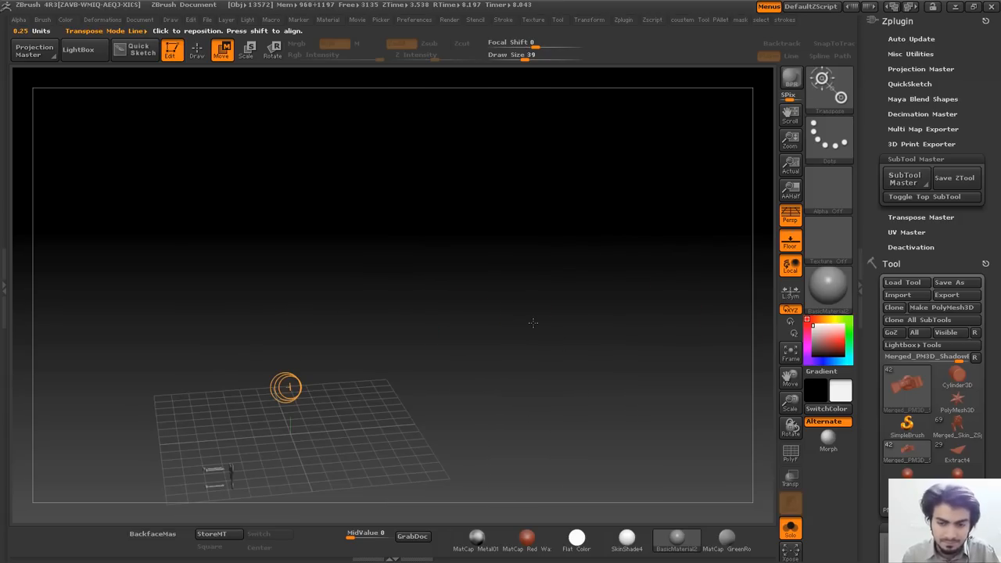
alt+drag(539, 342, 633, 251)
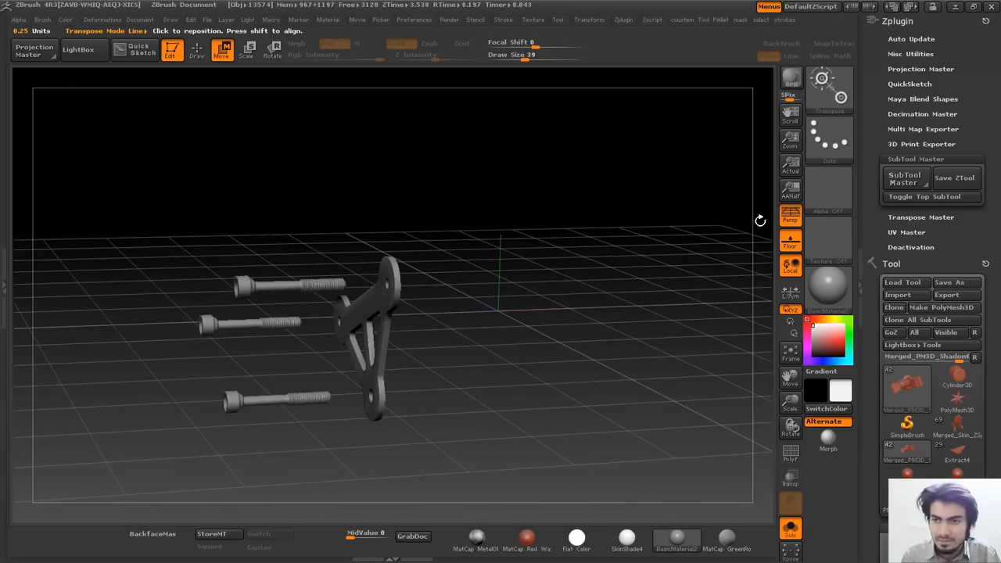
Clear the mask on the bracket and bring up SubTool Master's Mirror options.
click(904, 179)
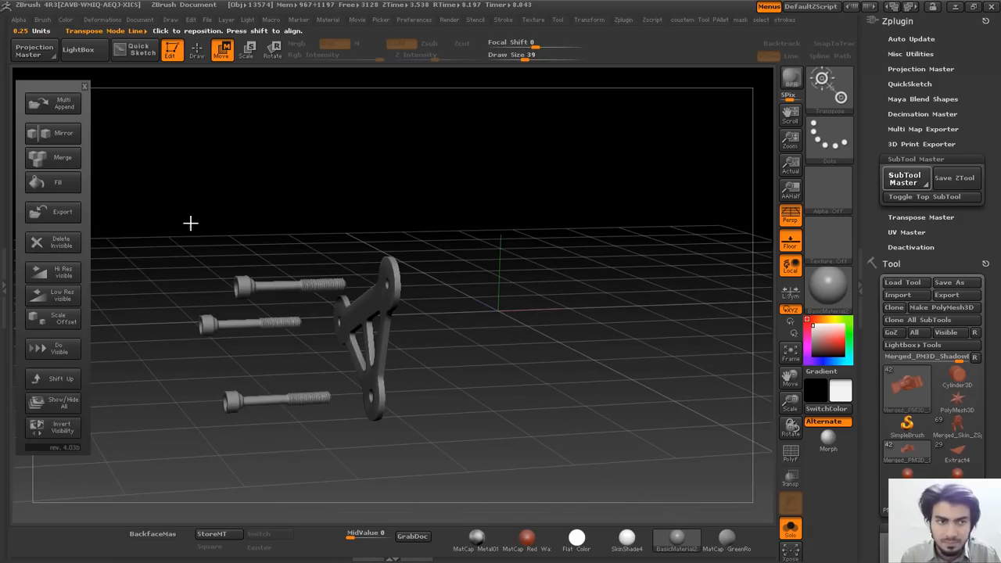
click(434, 237)
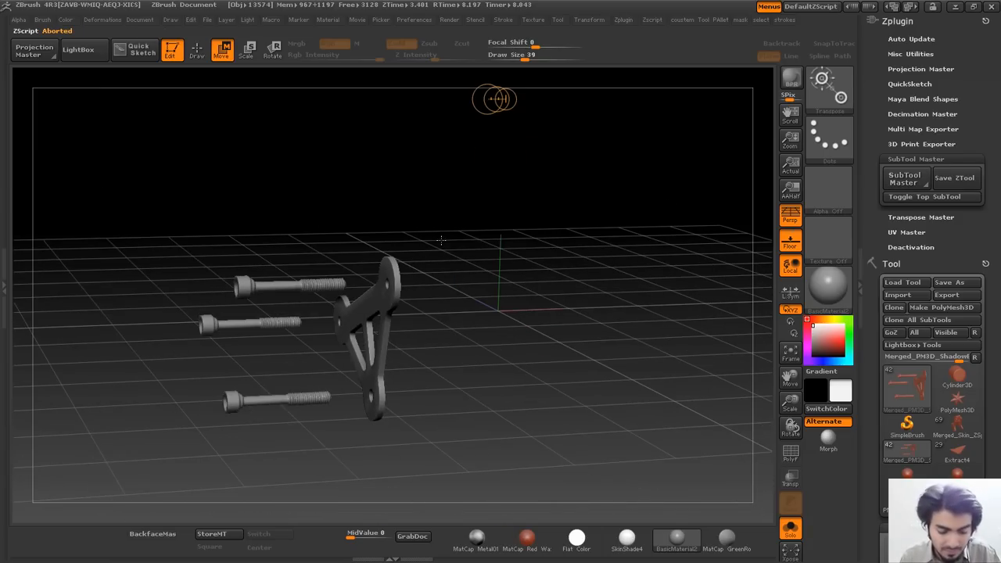
ctrl+click(457, 235)
ctrl+click(738, 258)
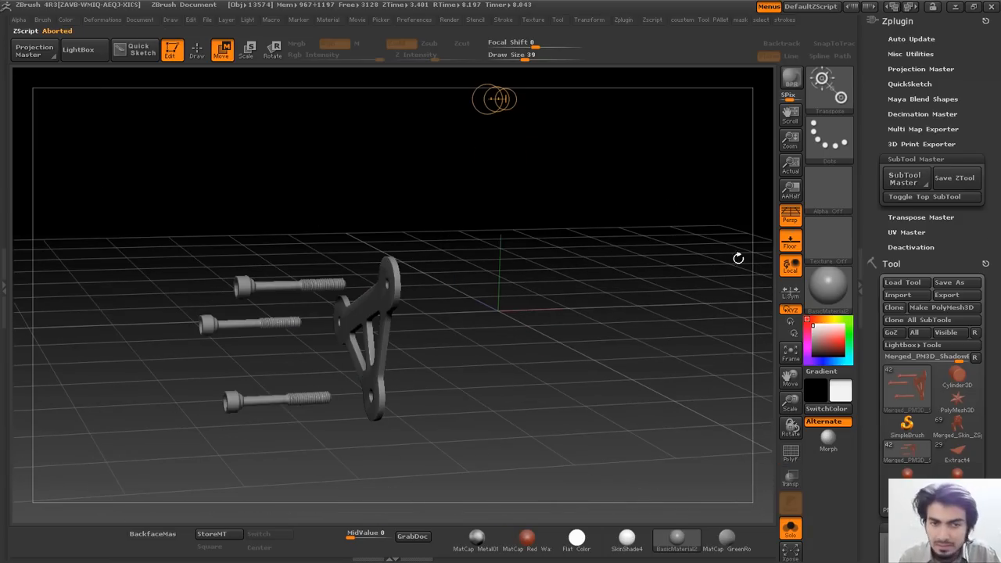
click(903, 179)
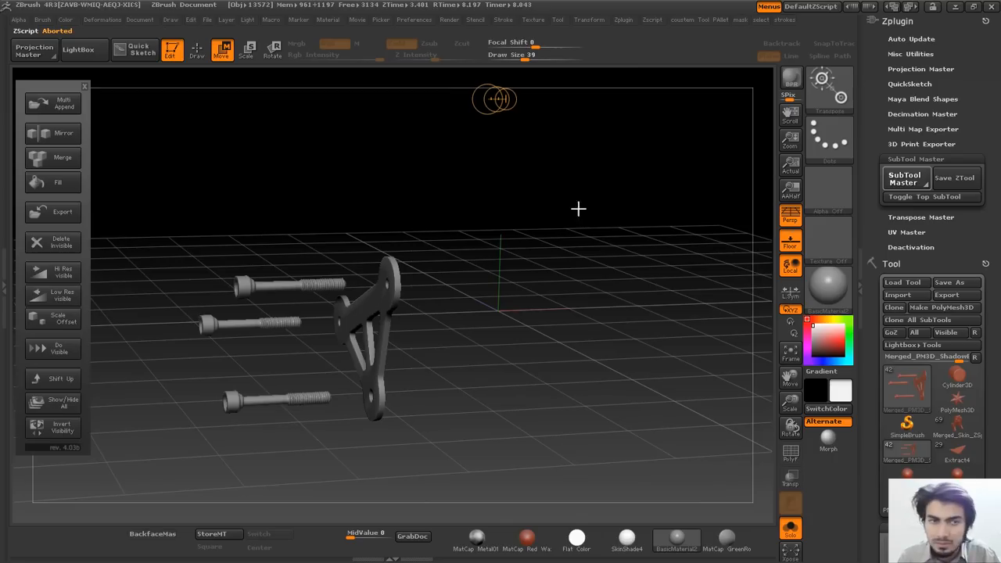
click(71, 136)
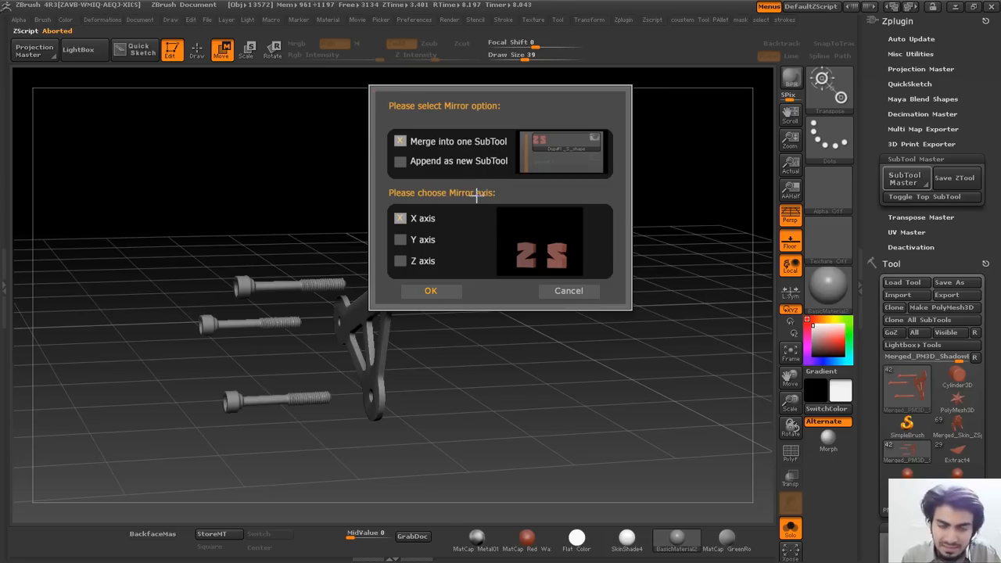
Cancel the mirror, clone the bracket tool via Clone All SubTools, and reopen SubTool Master.
click(587, 294)
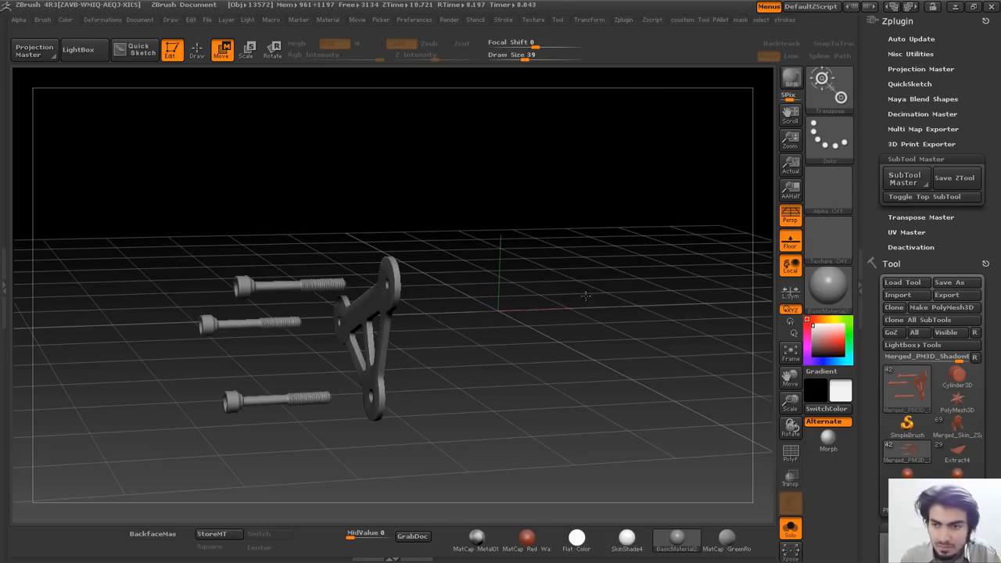
click(918, 320)
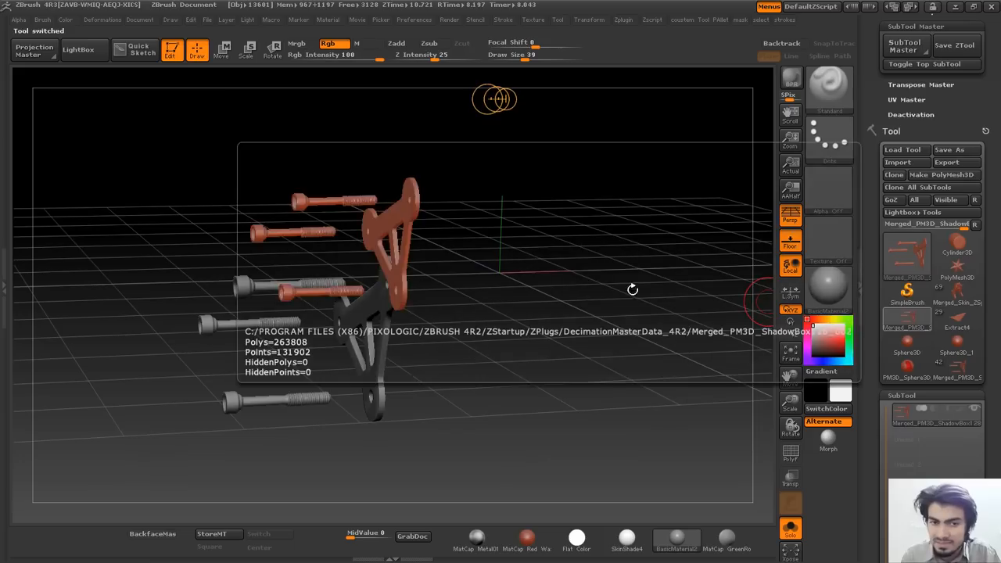
click(901, 177)
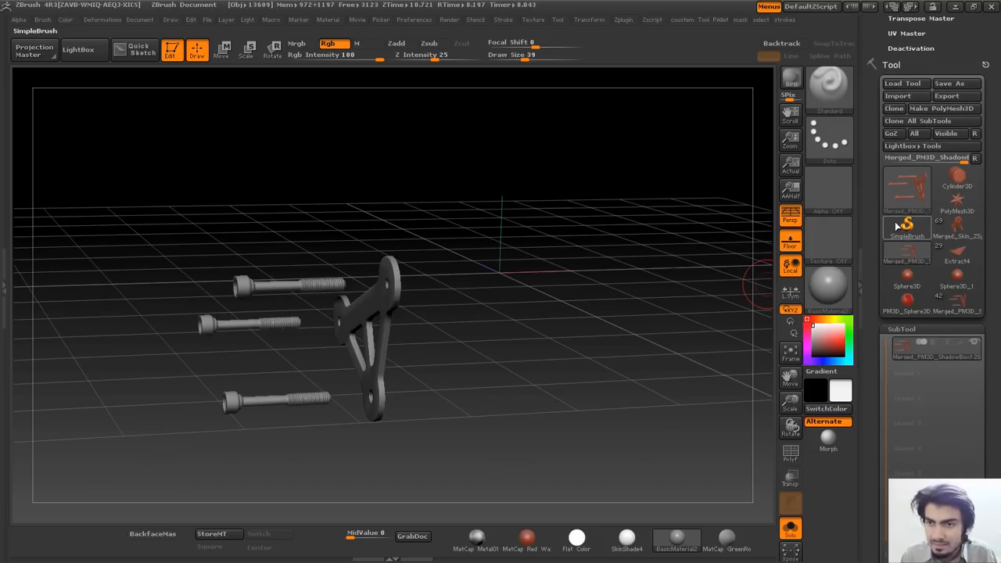
drag(999, 100, 999, 201)
click(905, 178)
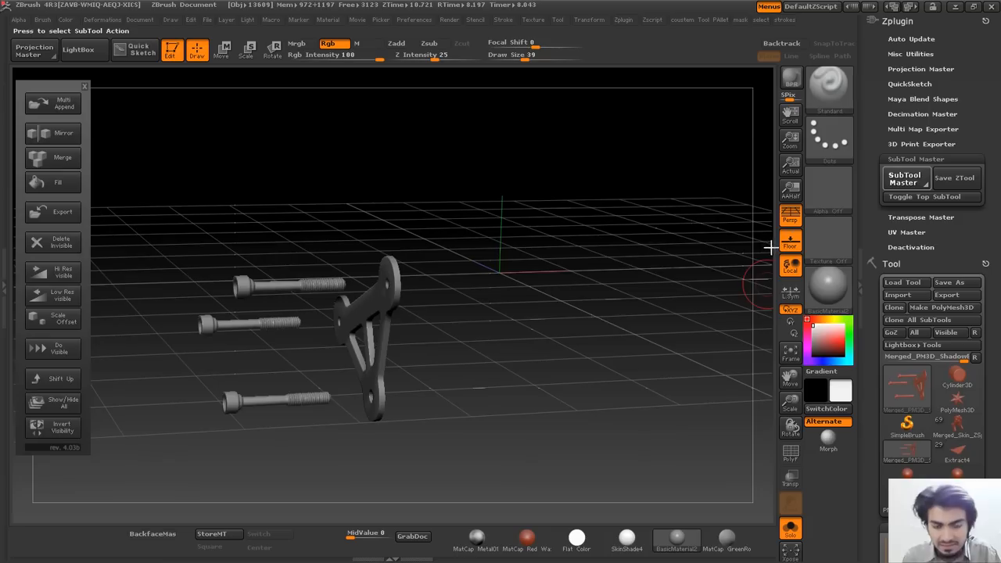
Mirror the bracket and bolts across the X axis, appended as a new subtool.
click(57, 133)
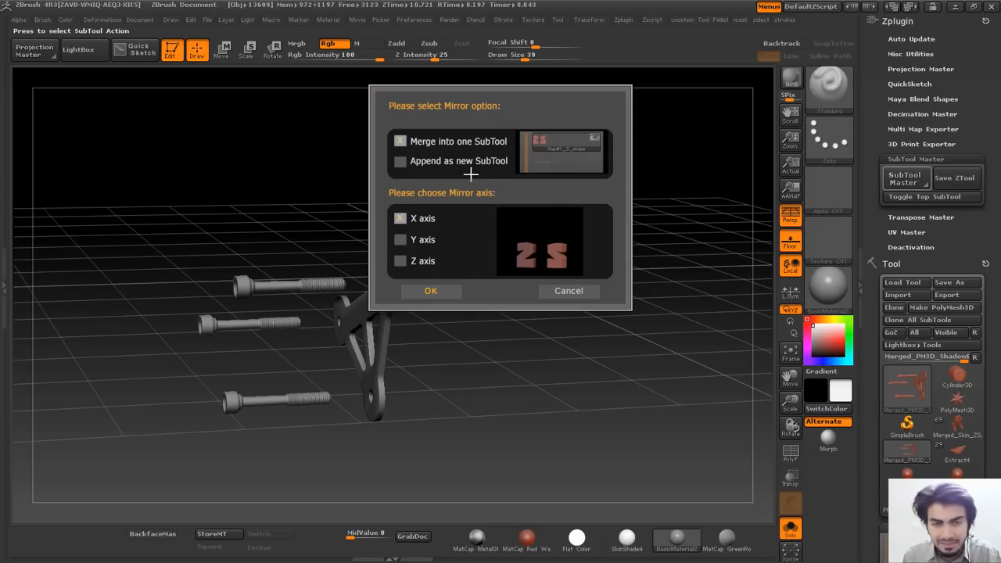
click(400, 160)
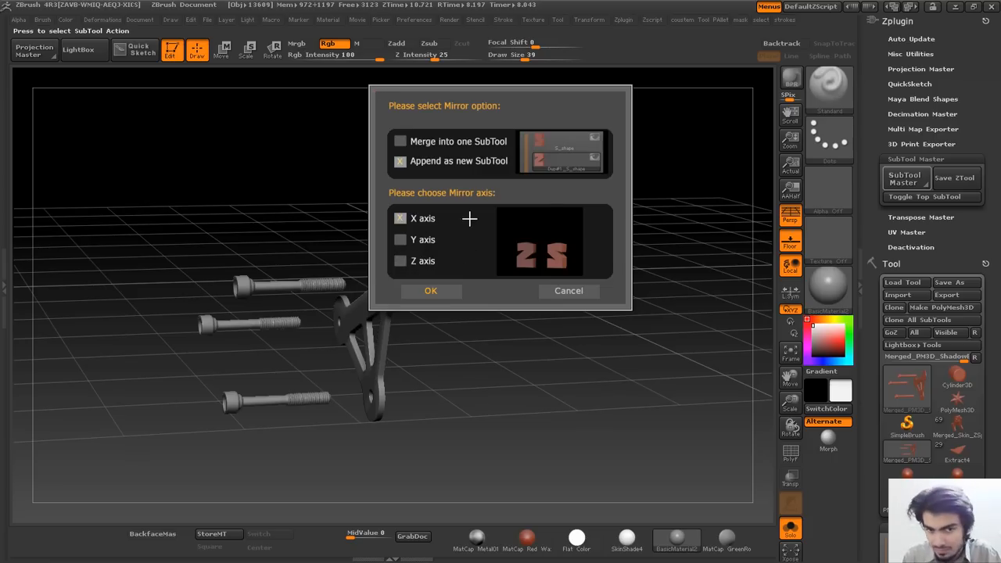
click(438, 293)
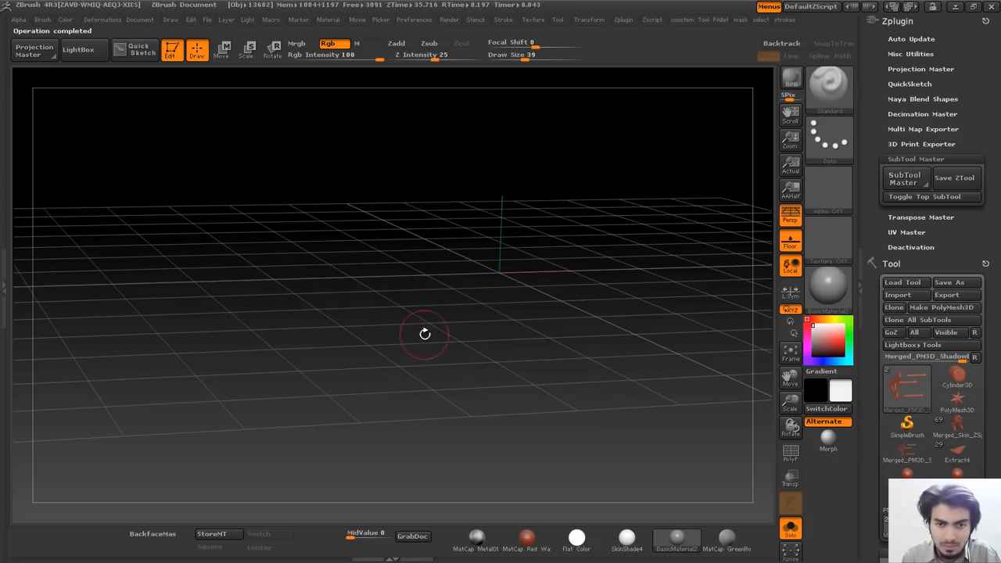
Show both bracket sets and orbit the view to see the original and mirrored copies.
mouse_move(542, 297)
mouse_down()
mouse_move(464, 280)
mouse_move(493, 338)
mouse_move(478, 273)
mouse_up()
alt+drag(359, 274, 460, 315)
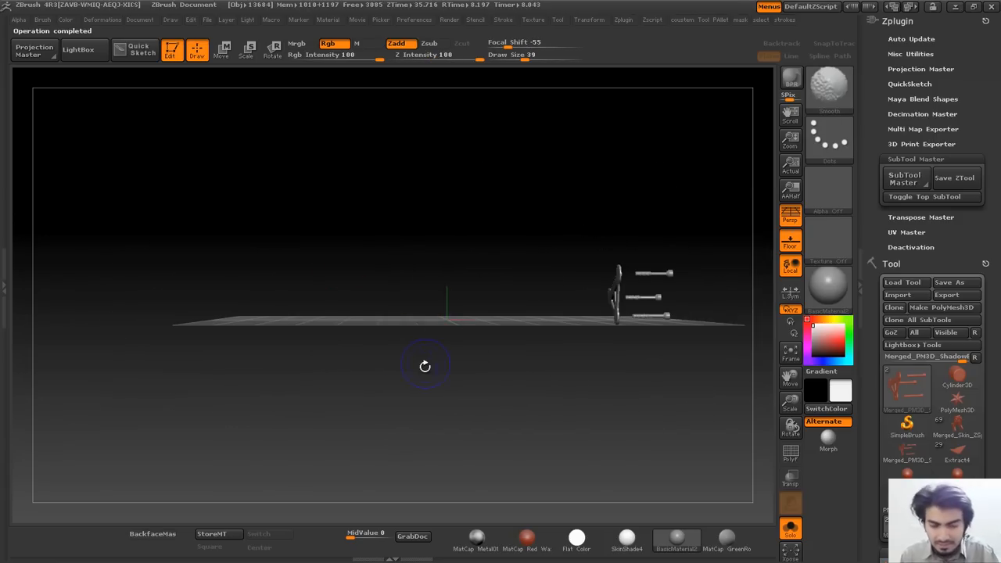
drag(998, 226, 998, 128)
drag(999, 176, 998, 106)
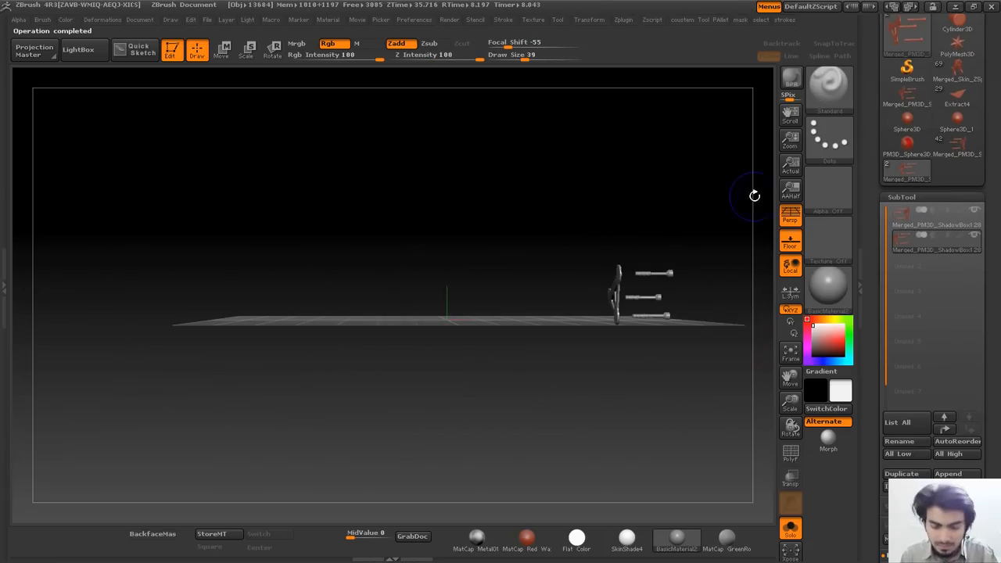
click(791, 528)
drag(508, 229, 528, 312)
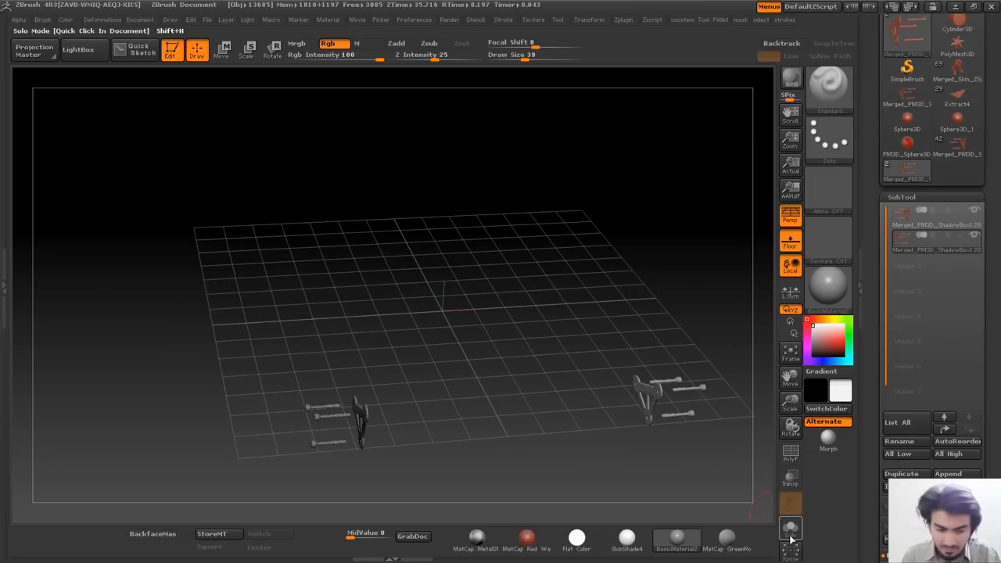
drag(560, 360, 440, 268)
drag(644, 239, 571, 250)
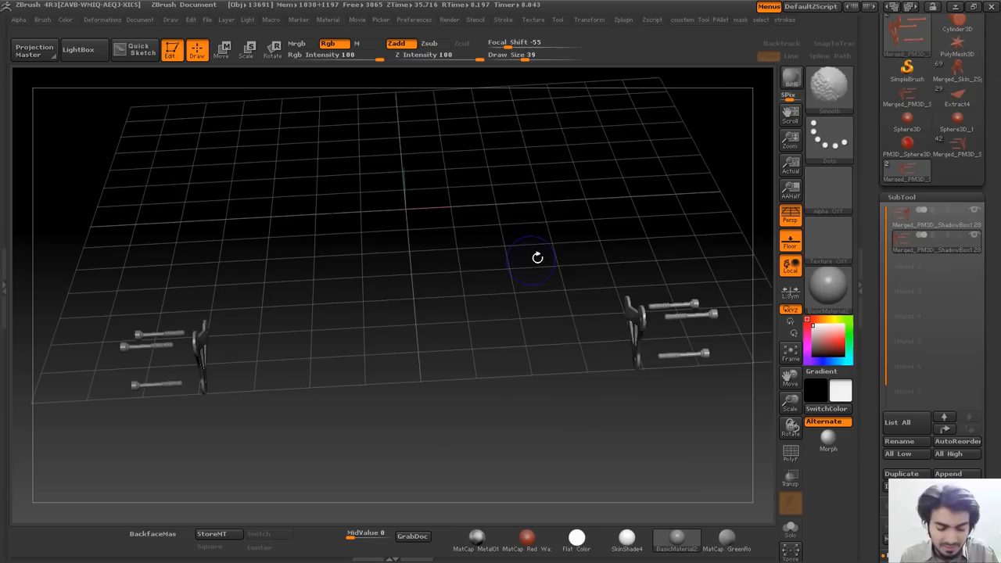
Select the second bracket subtool and merge the visible subtools with MergeVisible.
click(929, 243)
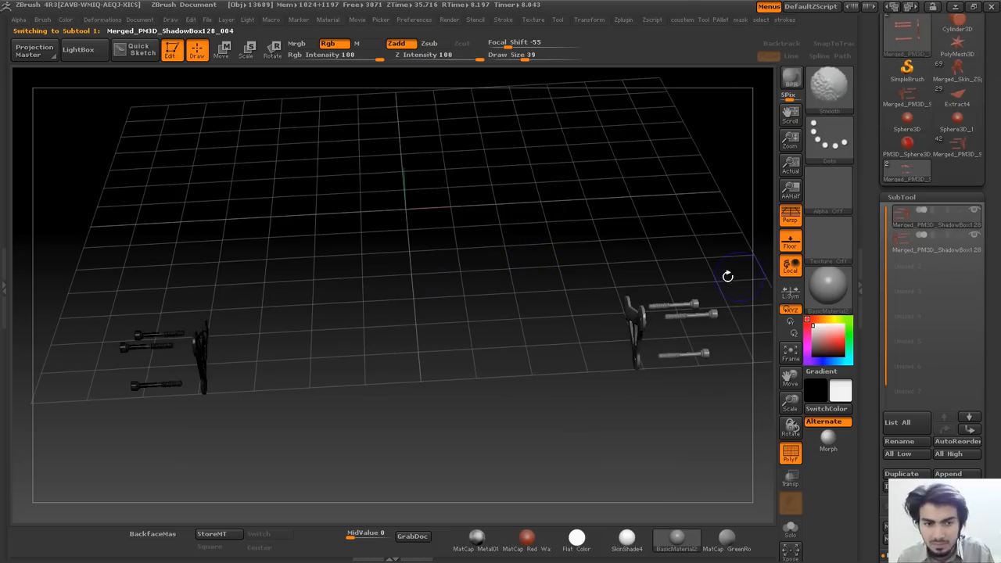
drag(987, 256, 986, 235)
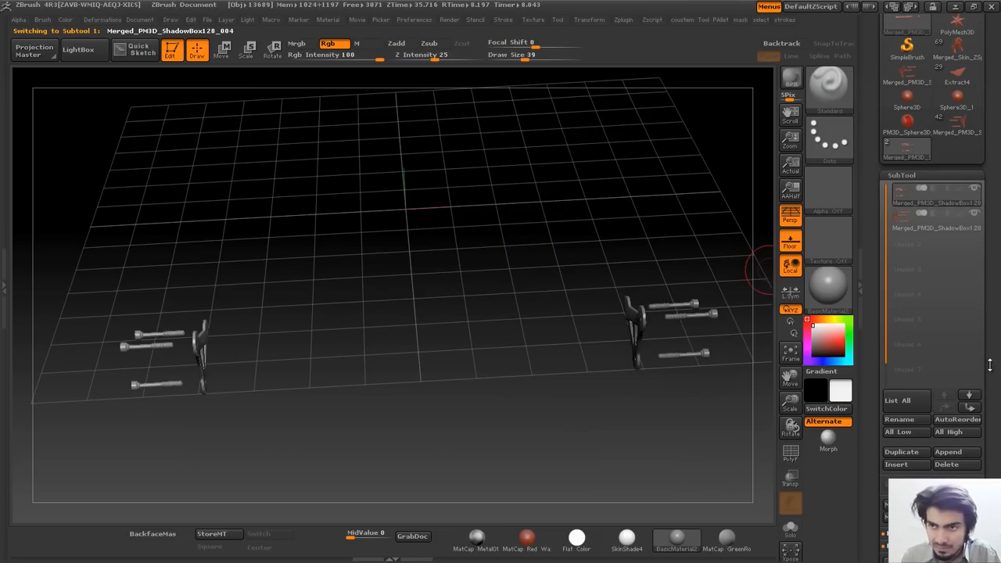
drag(989, 362, 996, 308)
click(912, 462)
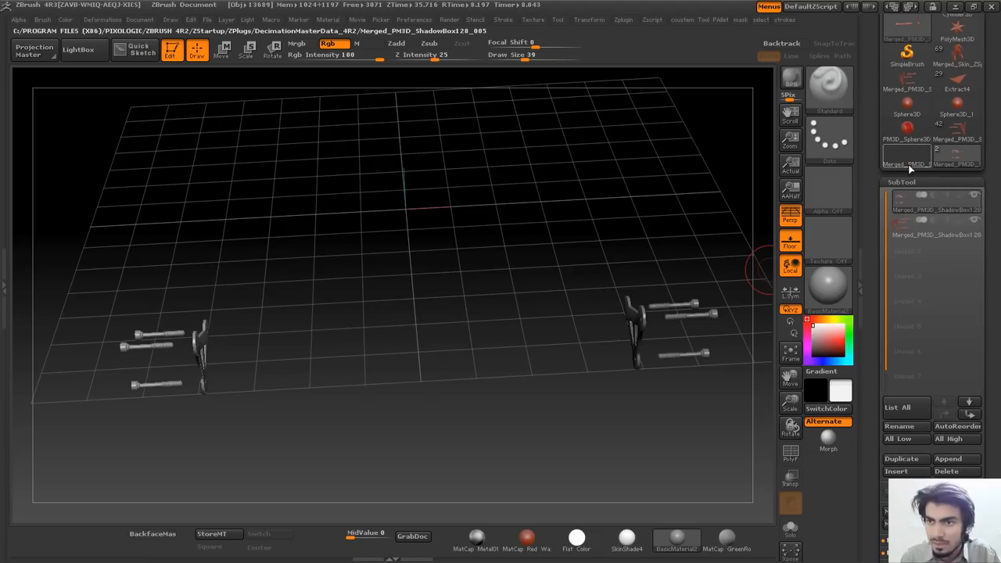
key(shift+f)
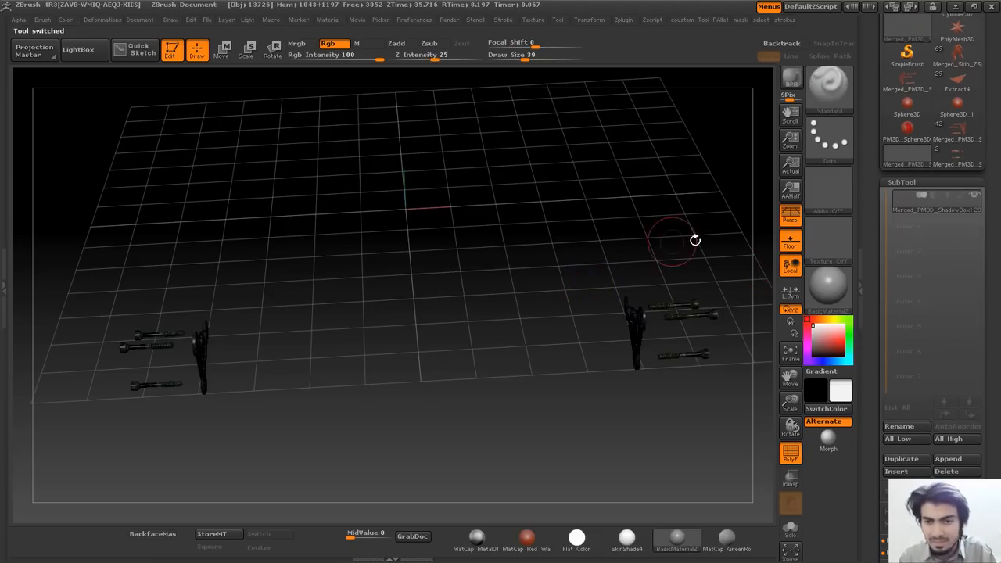
key(shift+f)
key(ctrl+shift+d)
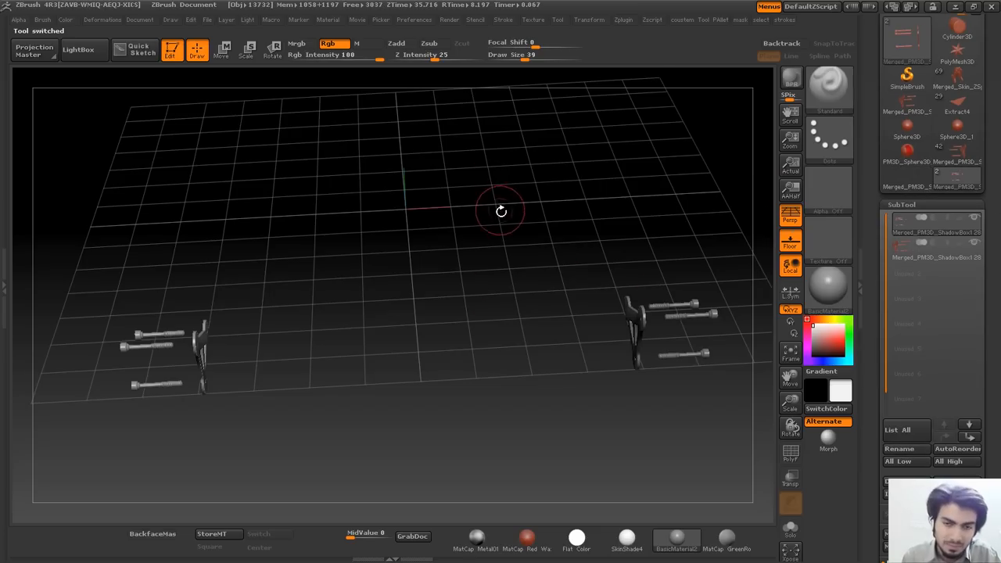
drag(987, 71, 997, 335)
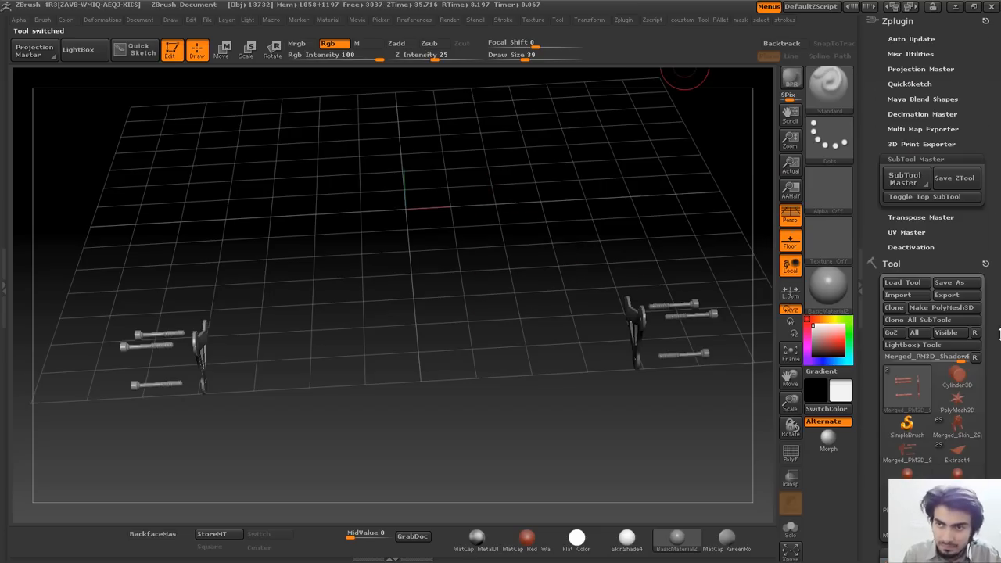
Cancel SubTool Master's Mirror without adding a subtool, then start its Merge action.
click(902, 177)
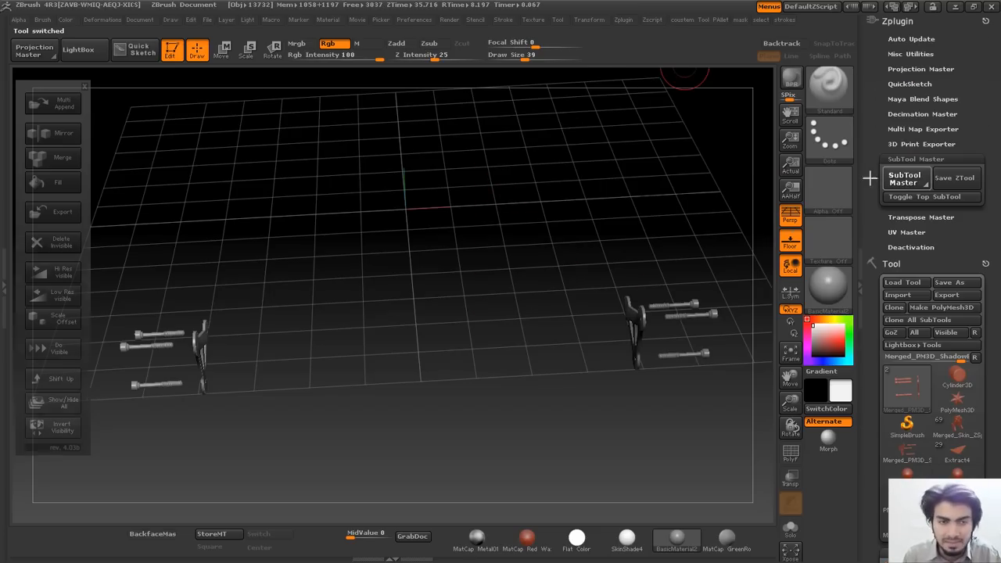
click(53, 133)
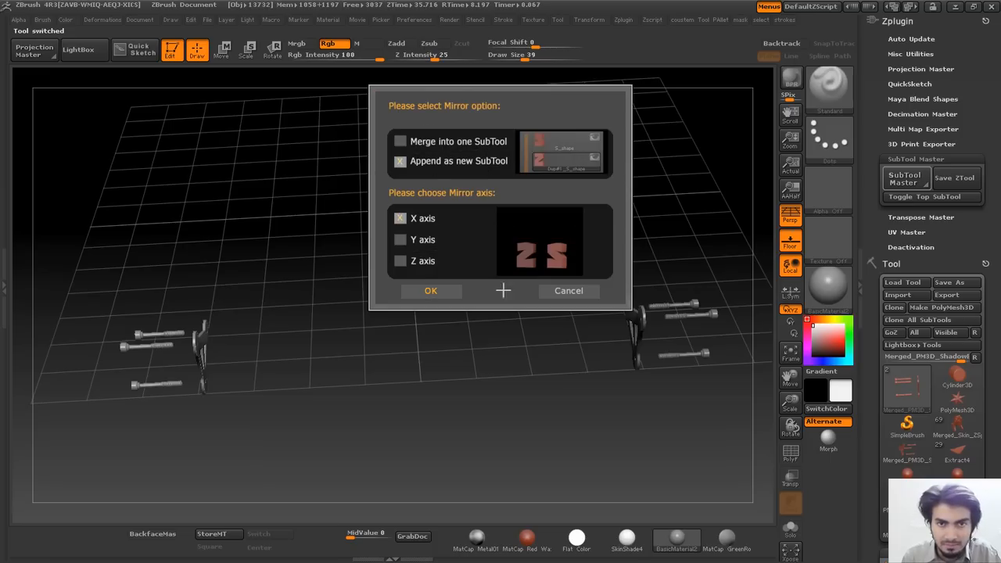
click(561, 291)
click(918, 182)
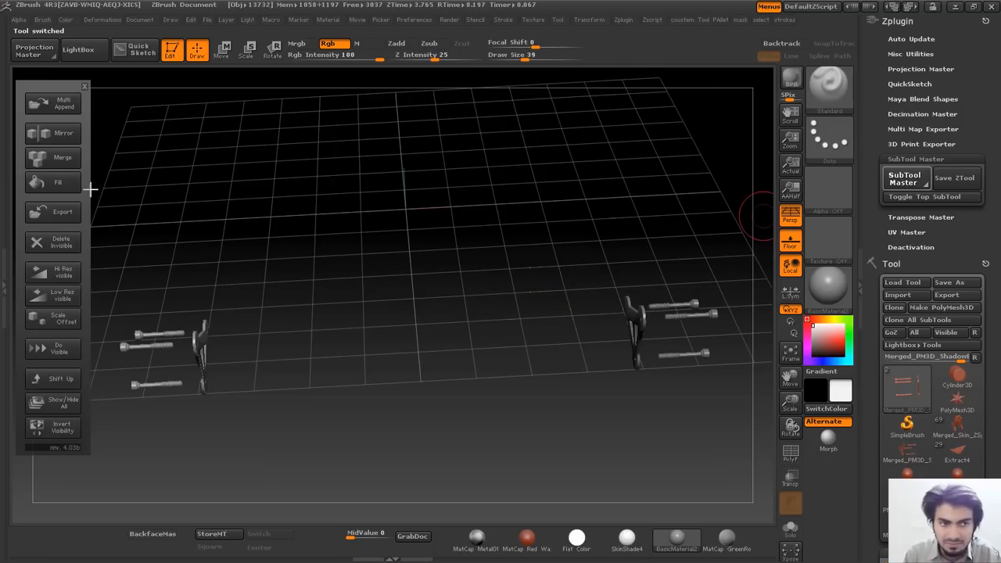
click(55, 158)
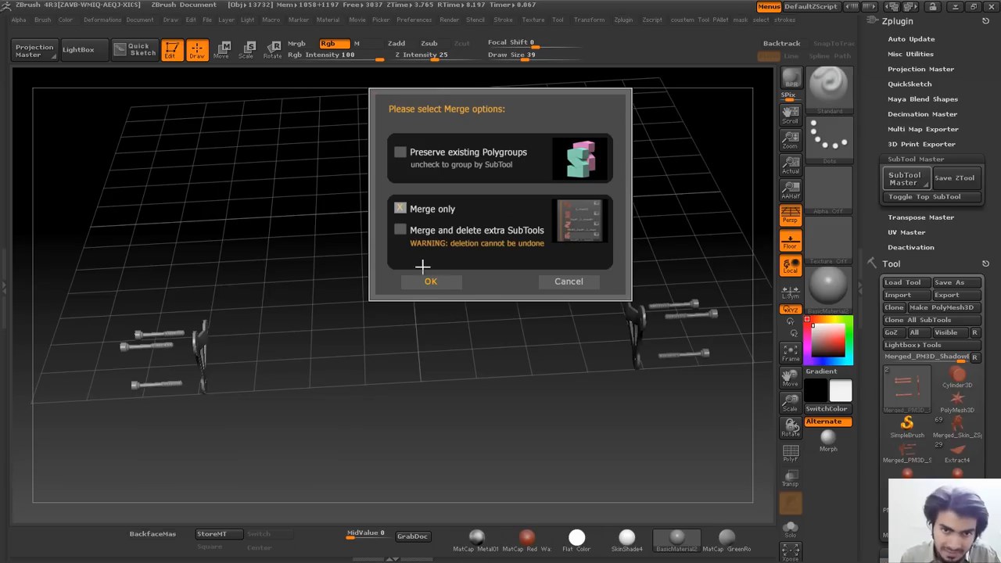
click(554, 283)
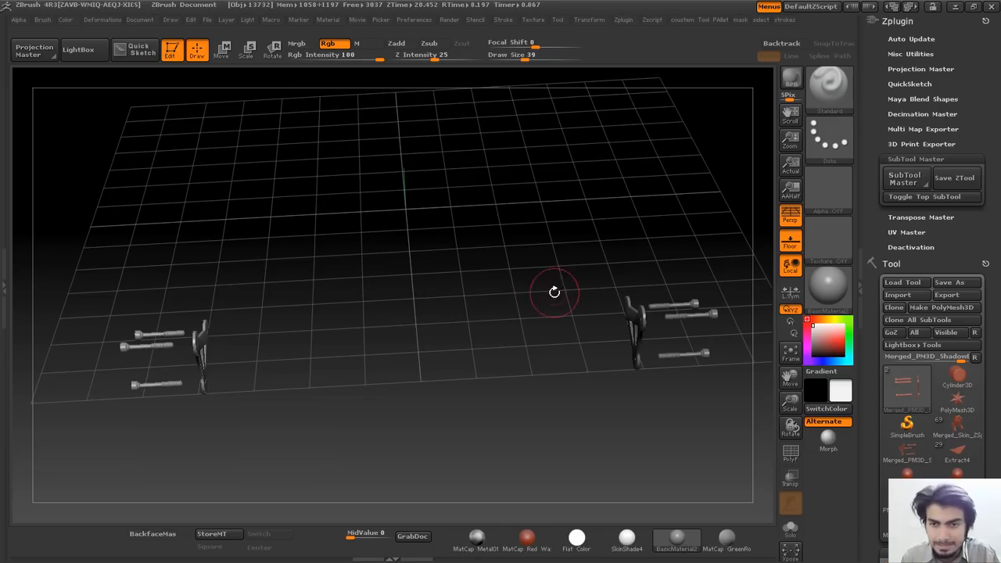
click(904, 179)
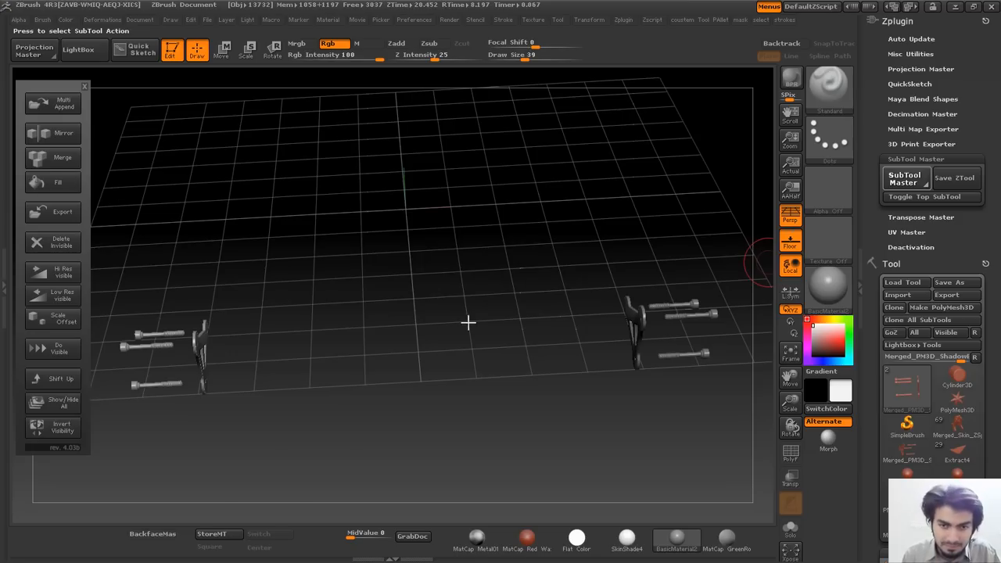
Close SubTool Master and rotate the view so the bracket faces the camera.
click(997, 270)
drag(998, 271, 998, 175)
key(shift+f)
mouse_move(420, 234)
mouse_down()
mouse_move(393, 290)
mouse_move(471, 273)
mouse_move(424, 190)
mouse_up()
key(shift+f)
drag(524, 266, 584, 292)
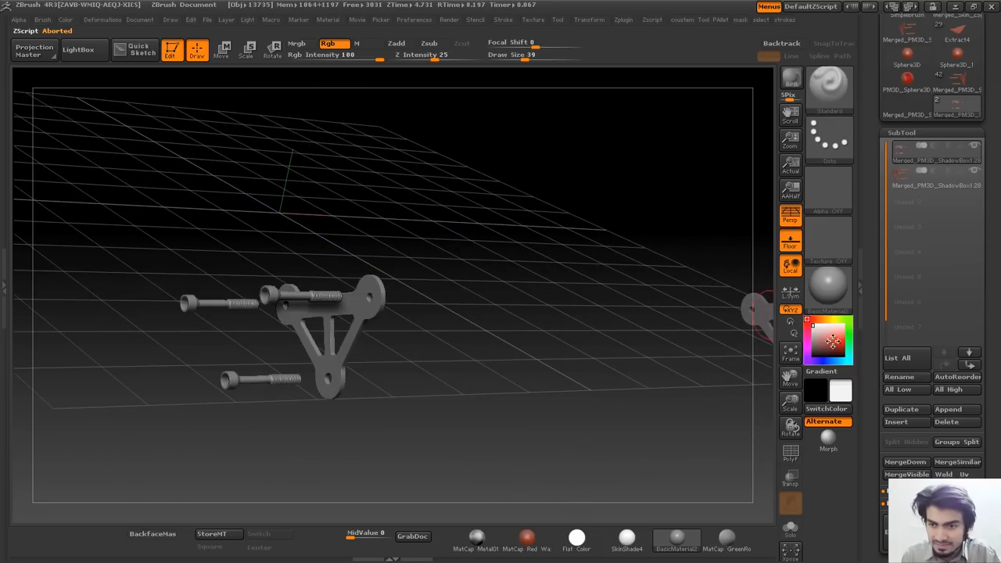
Pick red as the current colour, trying white and lighter reds along the way.
click(841, 342)
scroll(918, 319, down, 1)
click(811, 323)
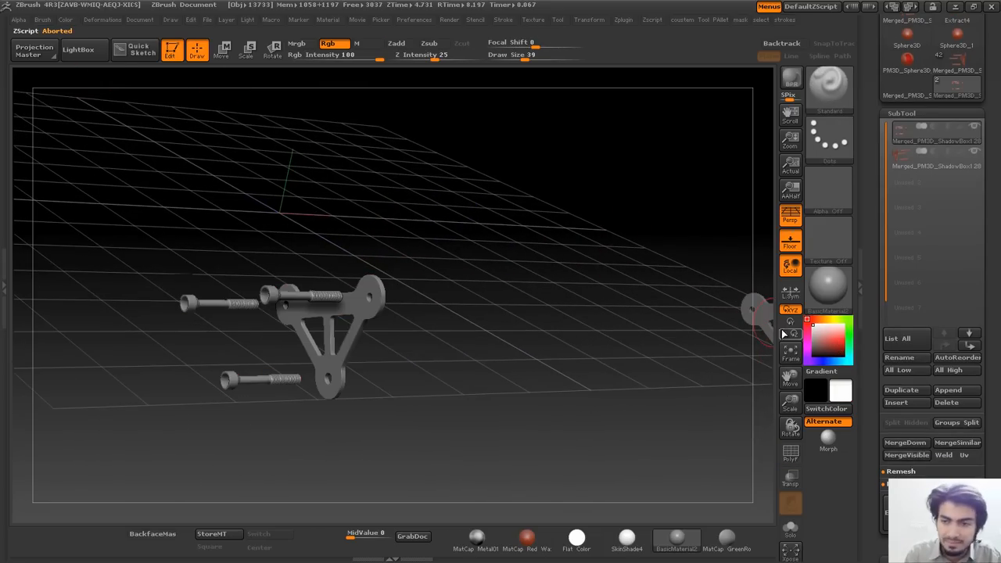
click(832, 337)
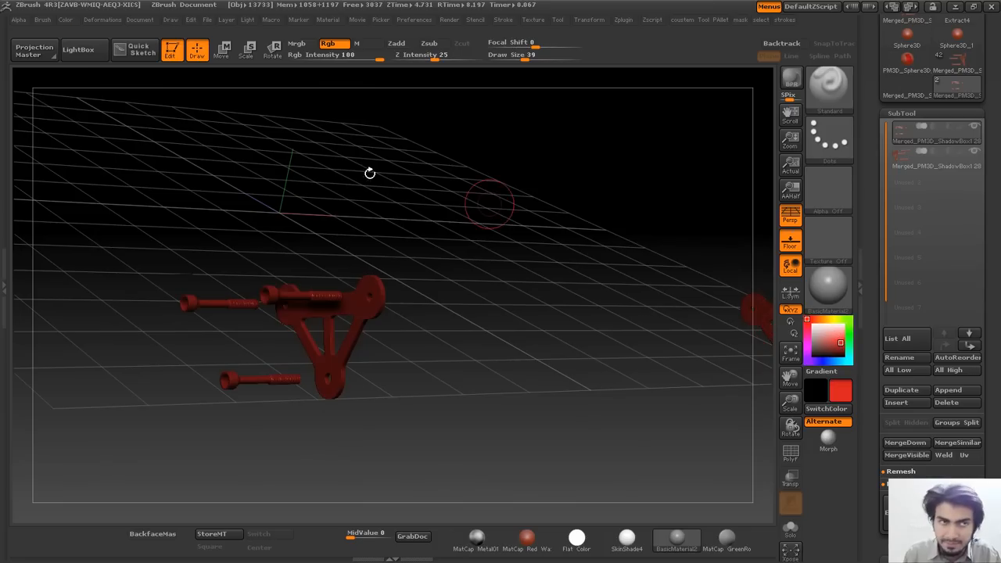
mouse_move(825, 345)
mouse_down()
mouse_move(815, 330)
mouse_move(842, 341)
mouse_up()
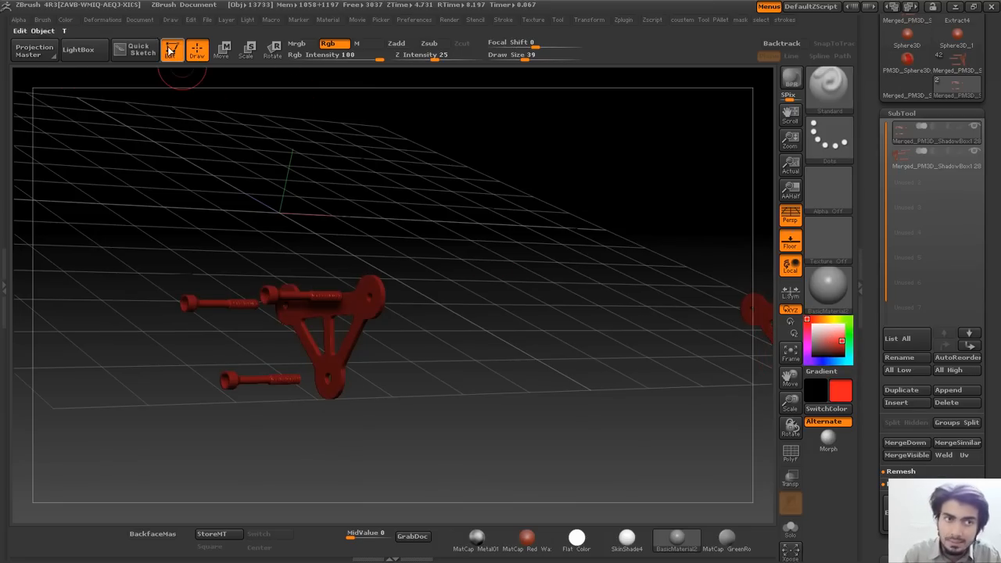
drag(999, 119, 999, 154)
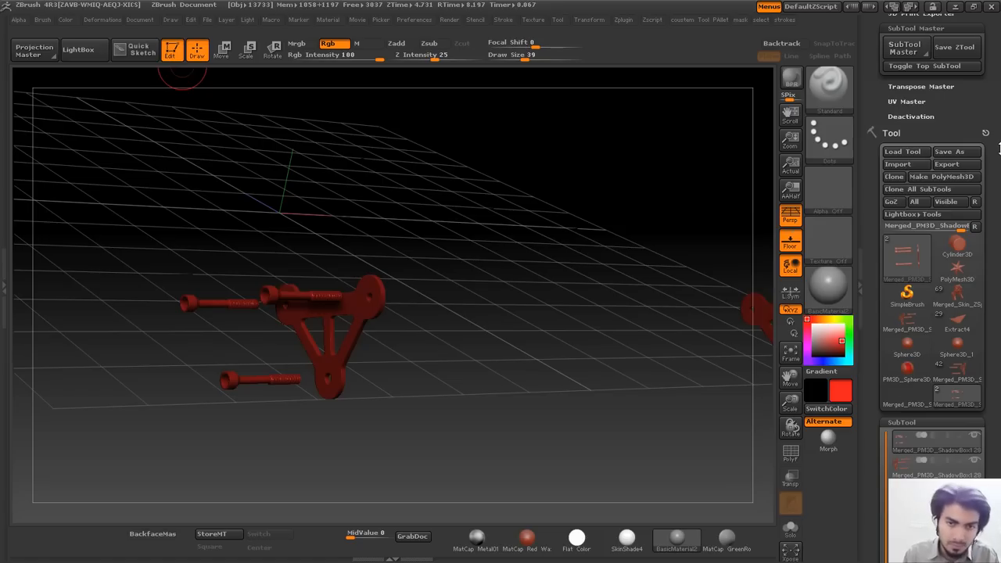
Use the Color menu's FillObject while trying light pink, deep red and white.
drag(999, 162, 999, 130)
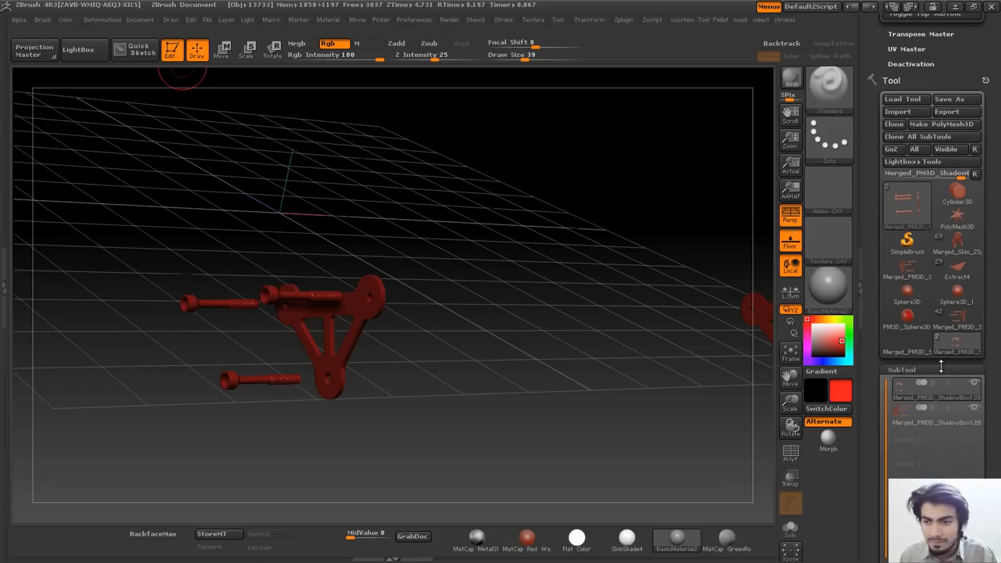
click(589, 21)
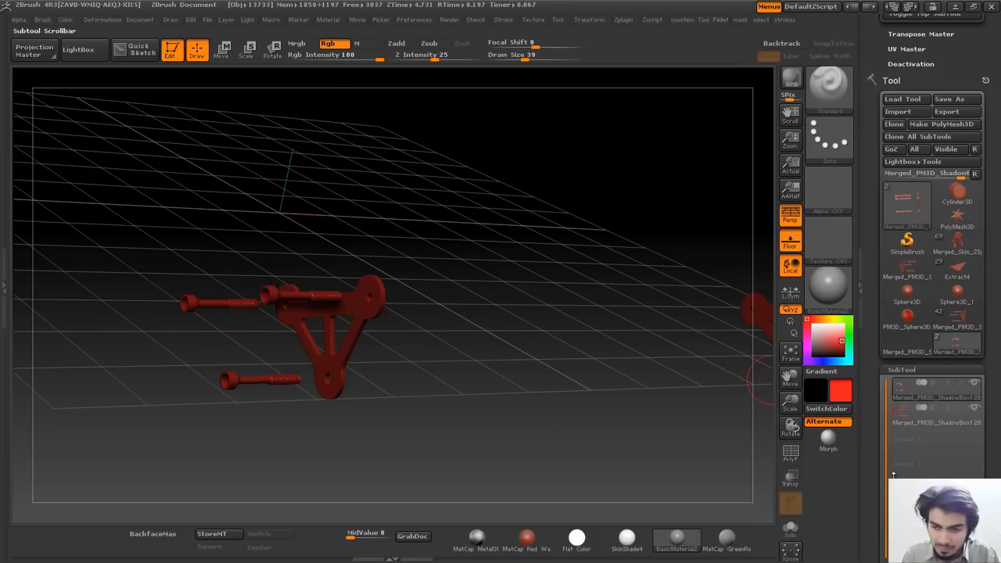
click(66, 20)
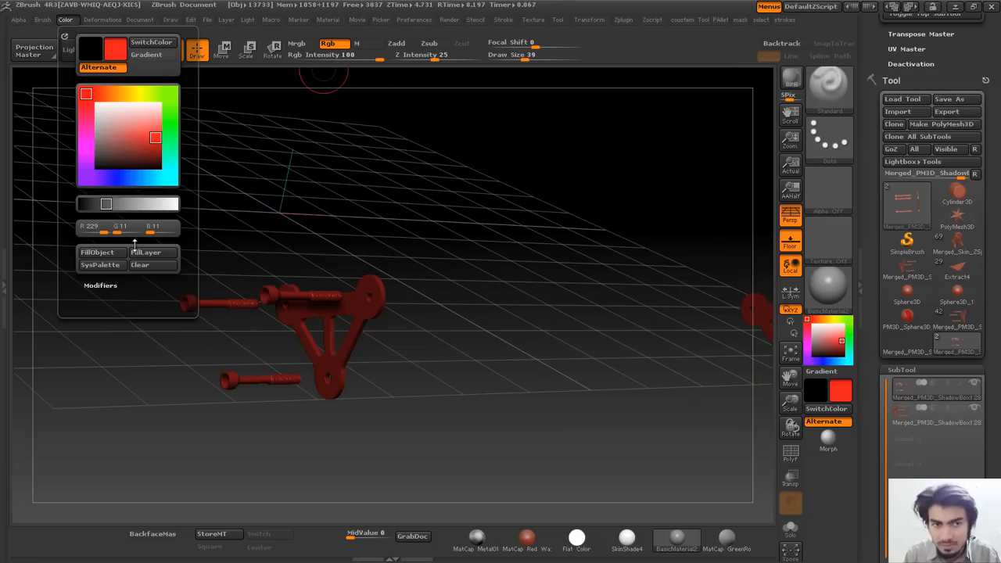
click(829, 330)
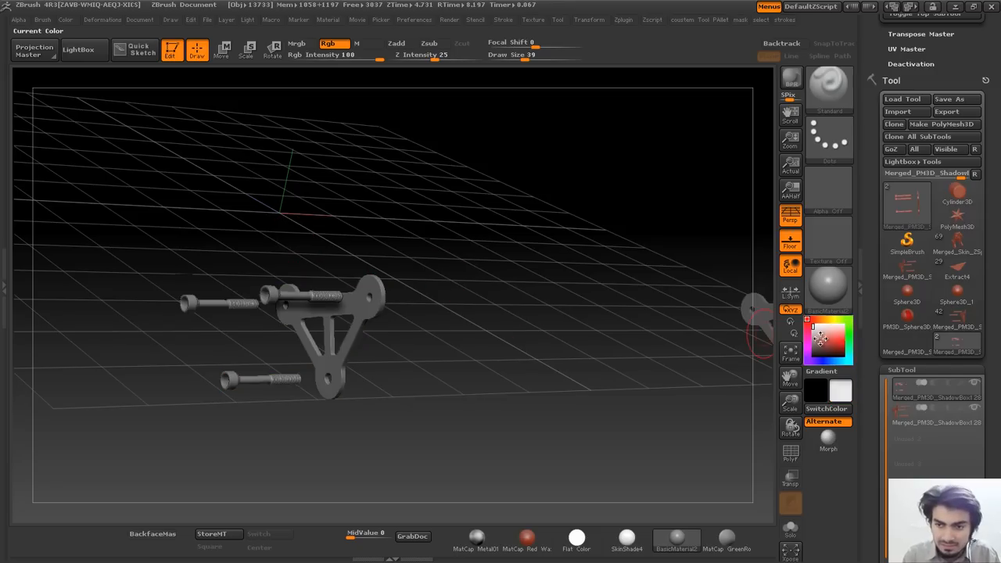
click(838, 344)
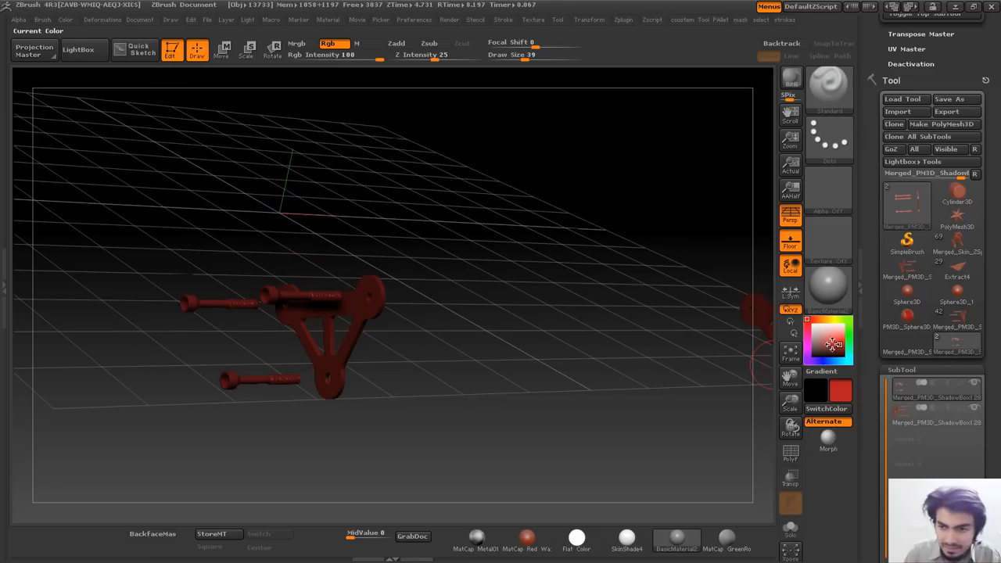
drag(828, 341, 804, 323)
click(65, 19)
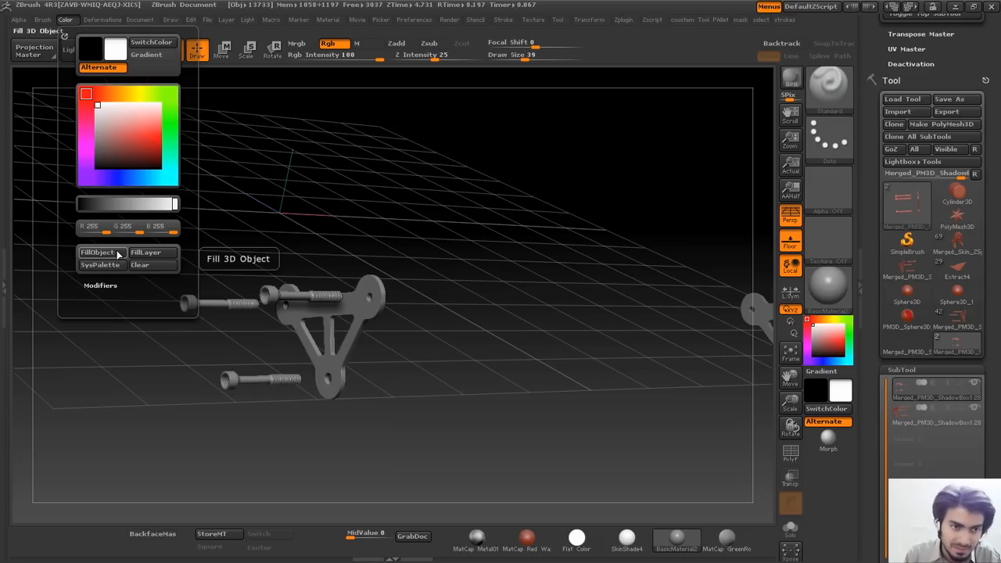
Rotate around both brackets while picking red, light pink, then dark red as the colour.
drag(416, 156, 699, 262)
click(835, 347)
drag(835, 346, 824, 336)
drag(630, 329, 478, 229)
mouse_move(456, 196)
mouse_down()
mouse_move(615, 358)
mouse_move(565, 276)
mouse_move(685, 297)
mouse_up()
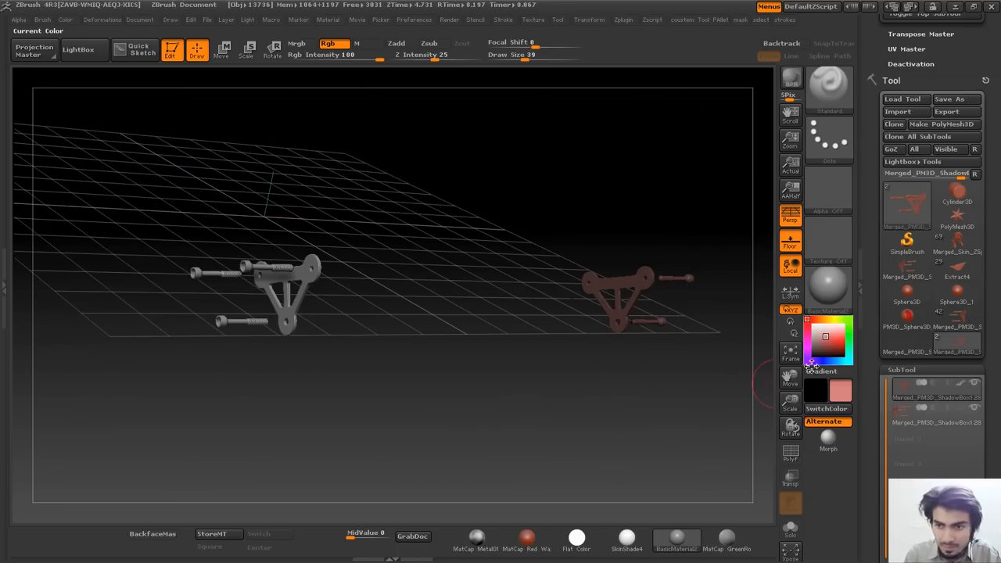
click(830, 345)
Try one more bracket colour, lower the view, and bring up the Merged_Skin_ZSphere motorcycle tool.
drag(829, 346, 811, 329)
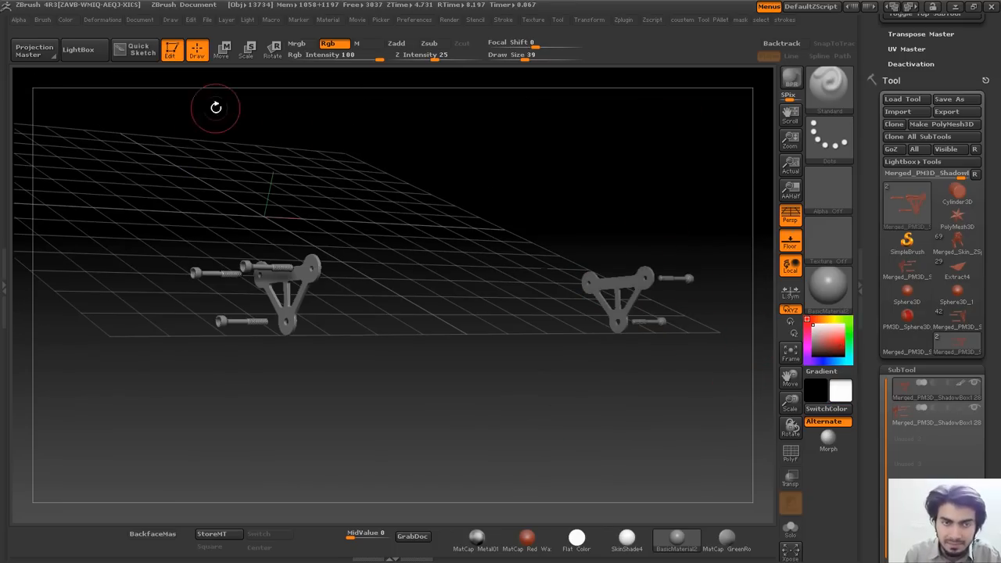
drag(513, 213, 522, 240)
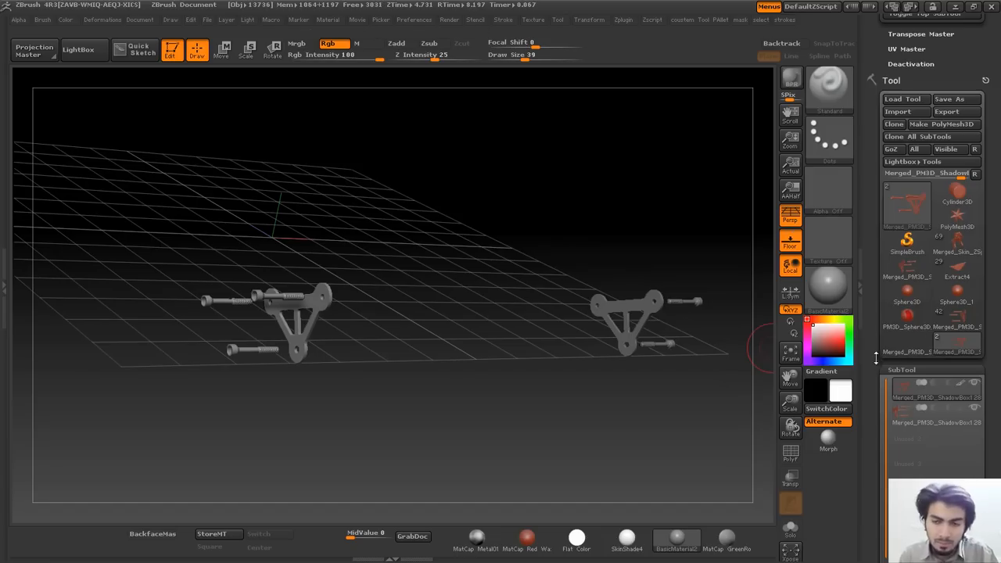
drag(995, 309, 996, 196)
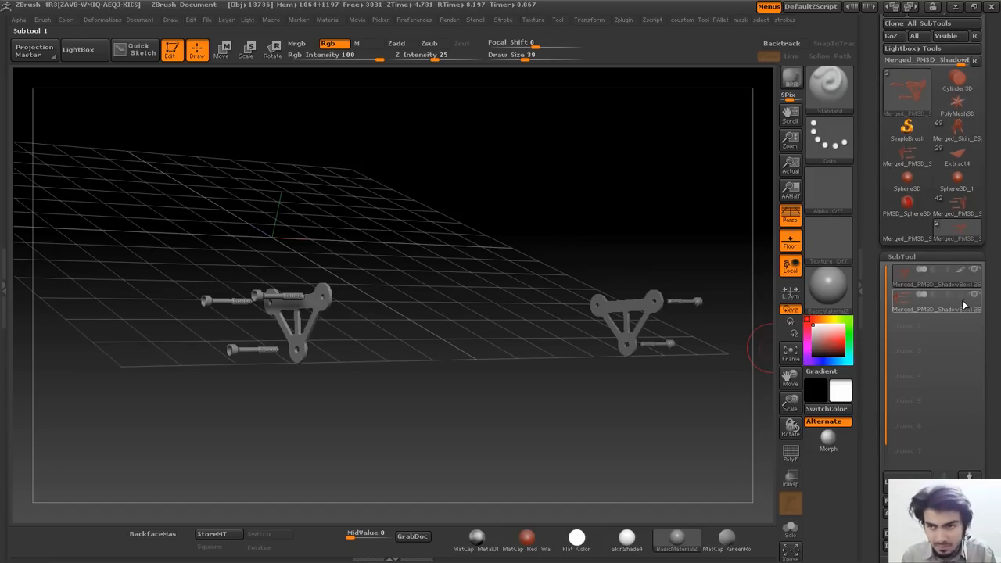
drag(998, 256, 997, 271)
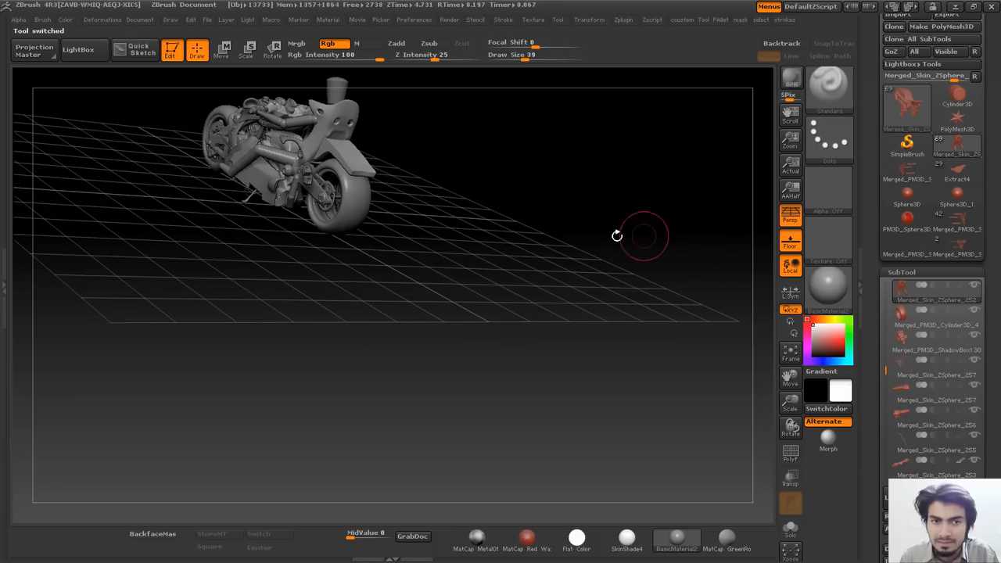
Switch to the Merged_PM3D bike frame tool and frame it from a front three-quarter angle.
click(961, 227)
alt+drag(500, 242, 525, 408)
drag(581, 260, 588, 150)
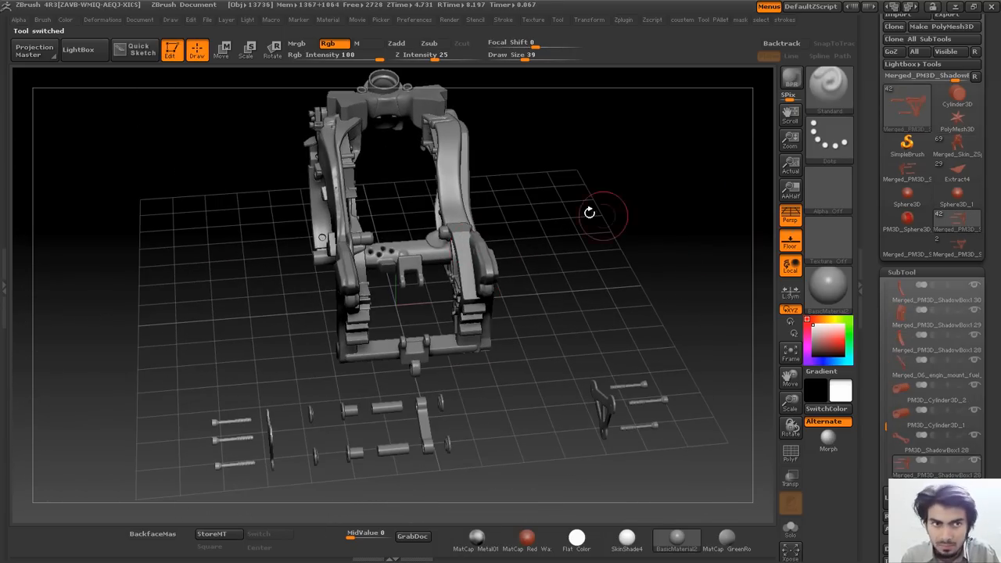
drag(578, 185, 498, 161)
click(65, 19)
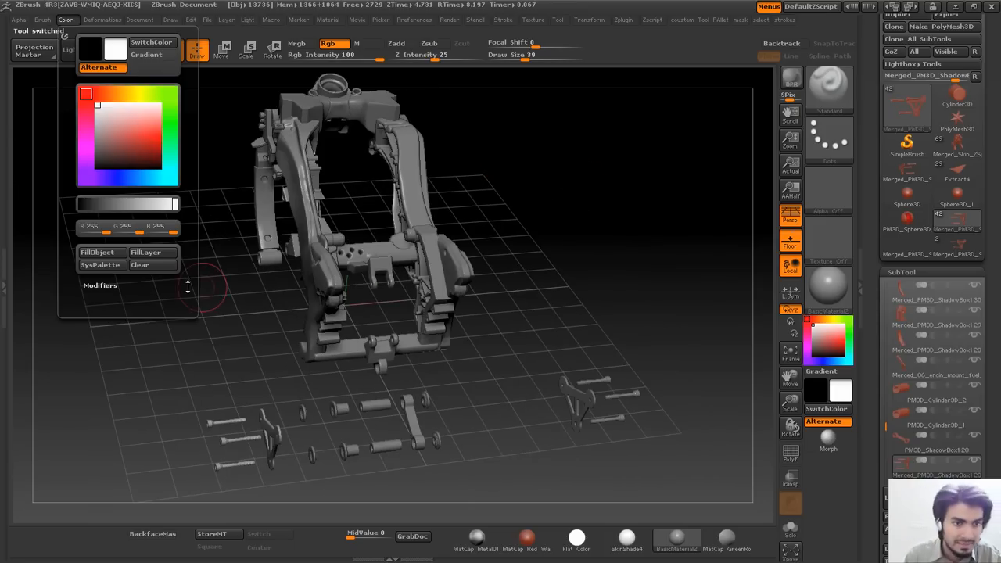
drag(998, 150, 998, 201)
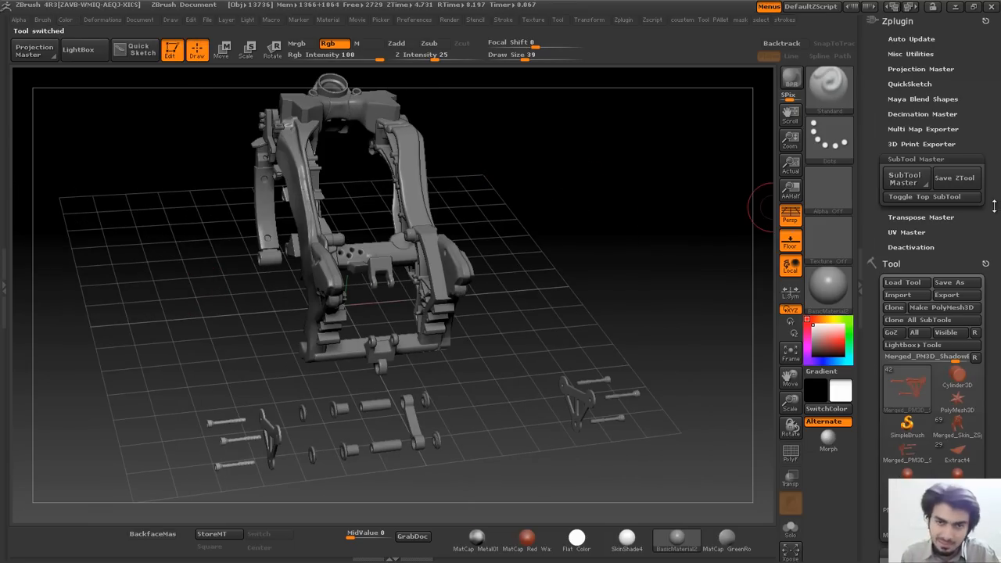
click(899, 181)
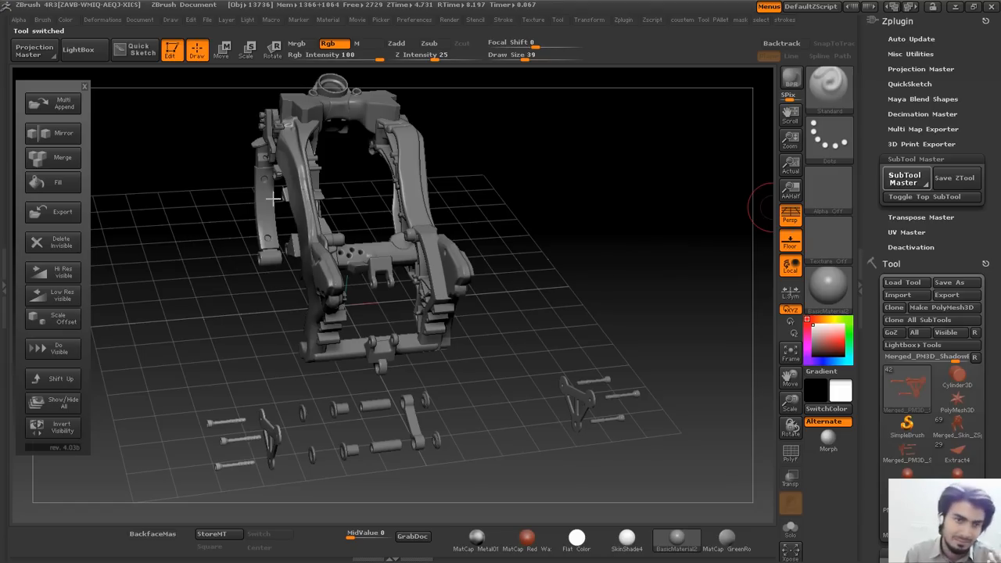
click(78, 180)
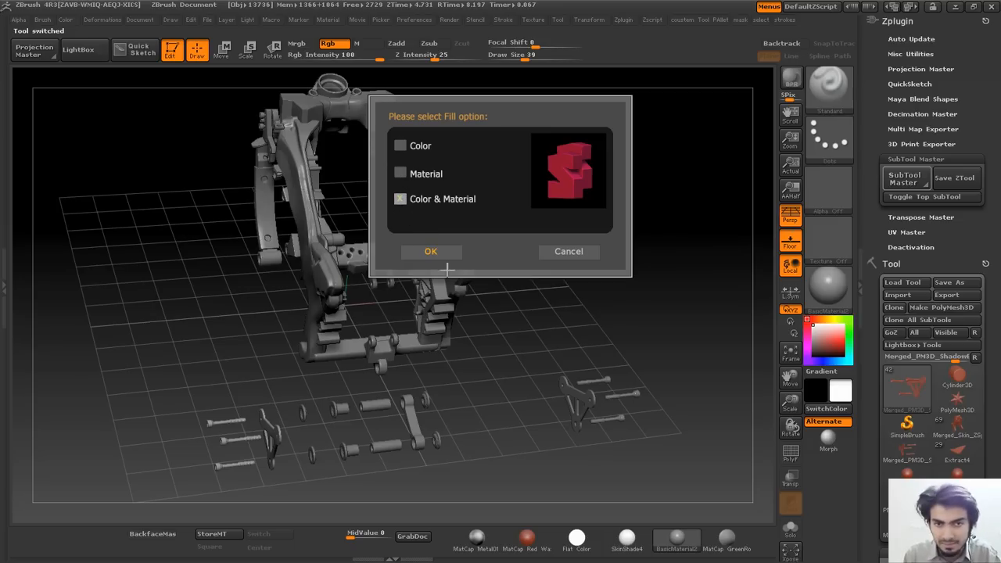
click(549, 252)
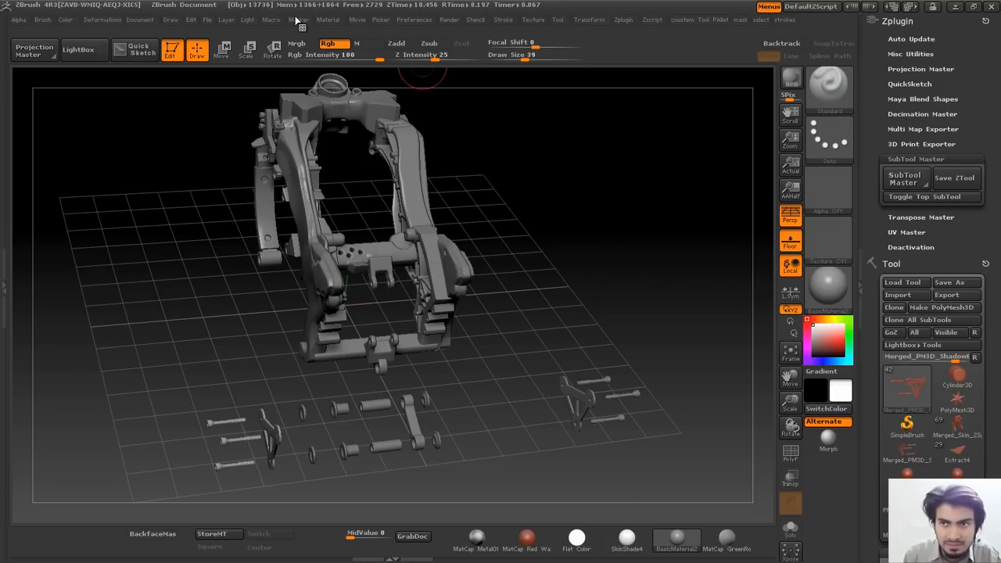
click(905, 179)
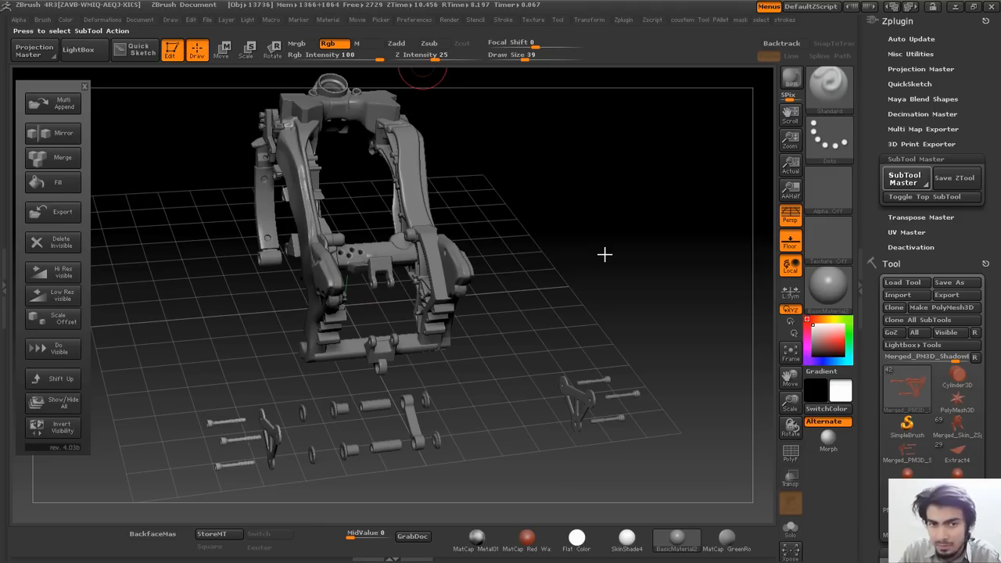
click(55, 186)
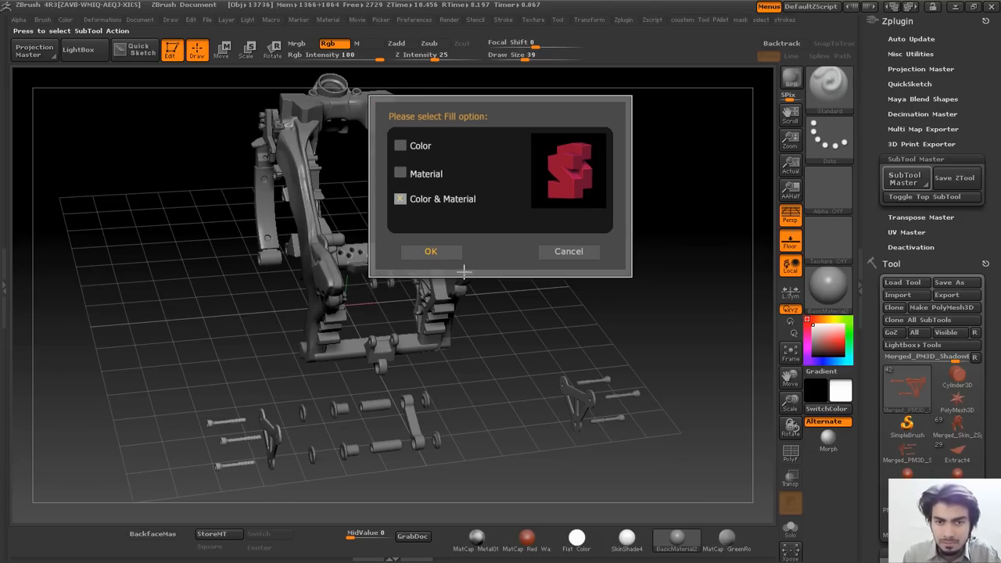
click(558, 247)
drag(960, 538, 959, 308)
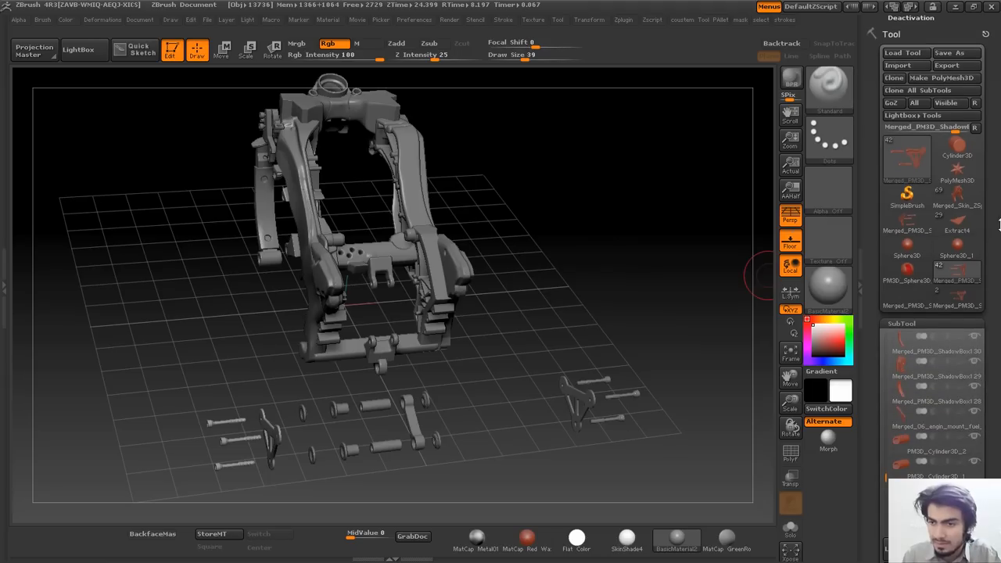
Select the two-bracket tool and apply a SubTool Master Fill, switching the option from material to colour.
click(958, 305)
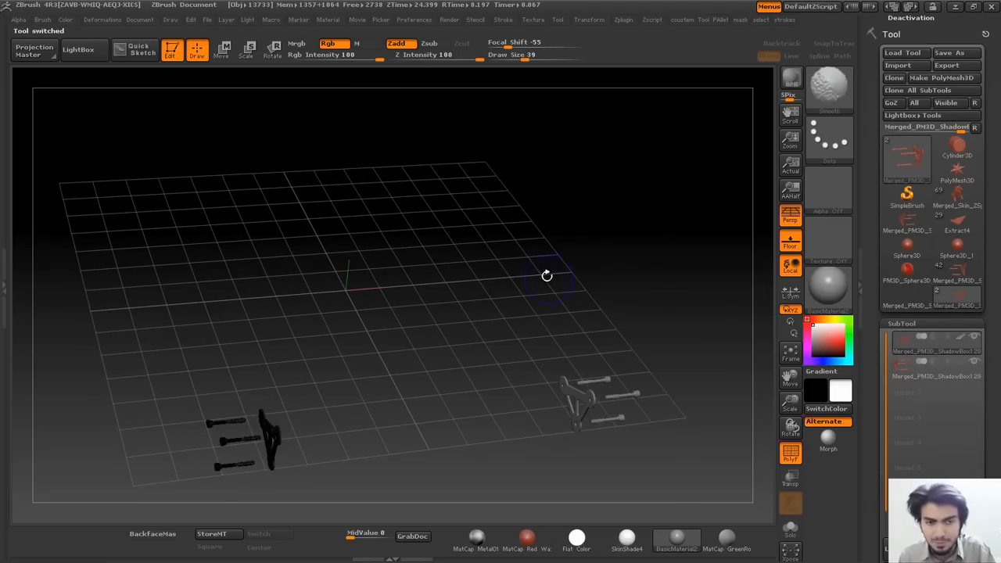
drag(987, 118, 987, 347)
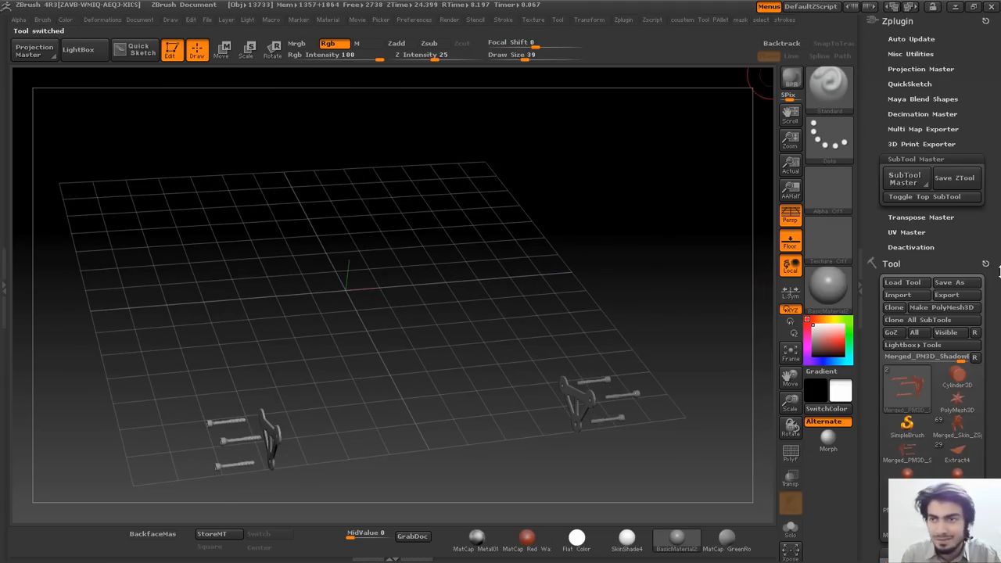
click(905, 179)
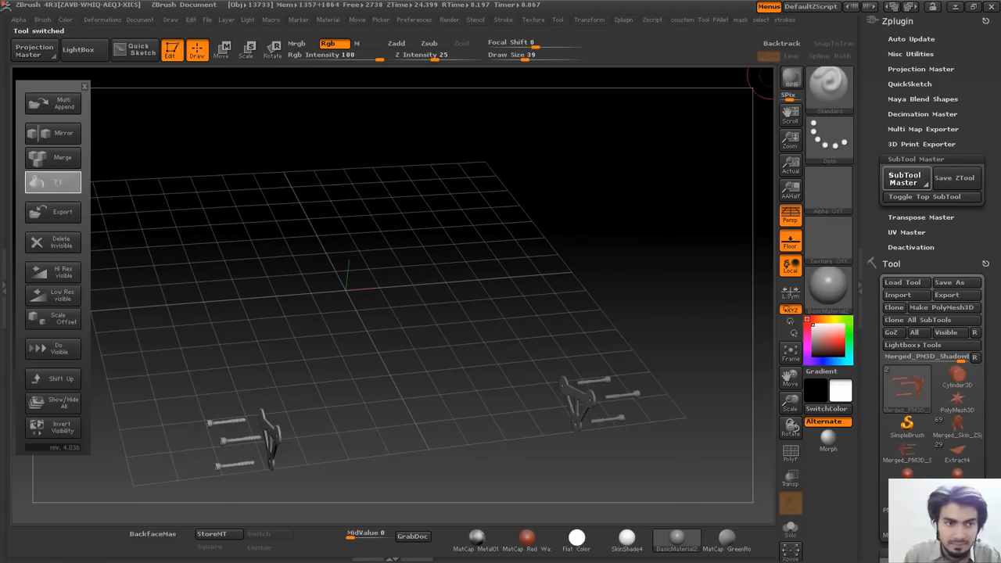
click(53, 182)
click(399, 172)
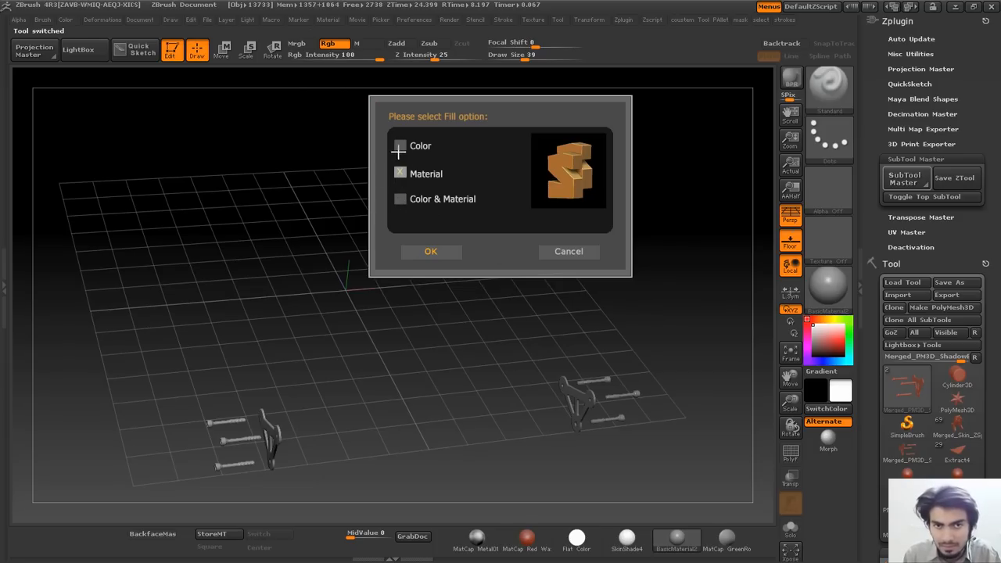
click(399, 147)
click(440, 253)
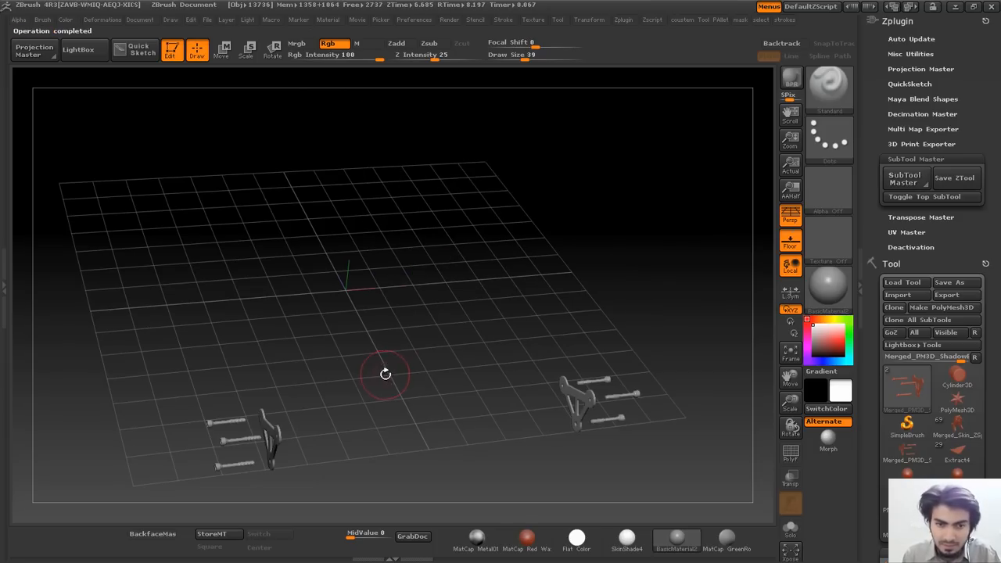
Orbit the view, pick red as the main colour and fill the left bracket and screws.
drag(458, 346, 474, 336)
drag(626, 325, 560, 344)
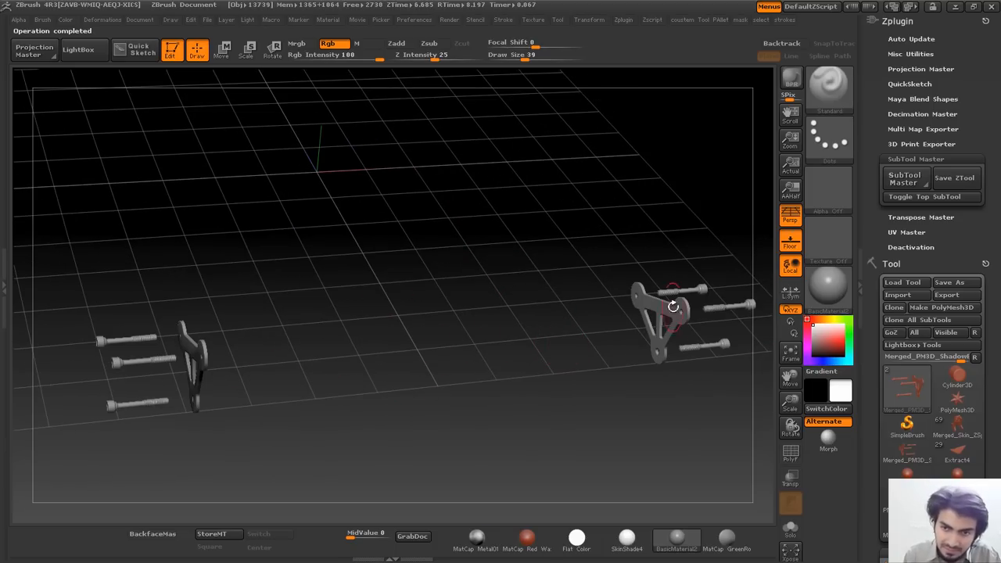
mouse_move(824, 335)
mouse_down()
mouse_move(830, 346)
mouse_move(835, 337)
mouse_move(808, 333)
mouse_move(811, 352)
mouse_up()
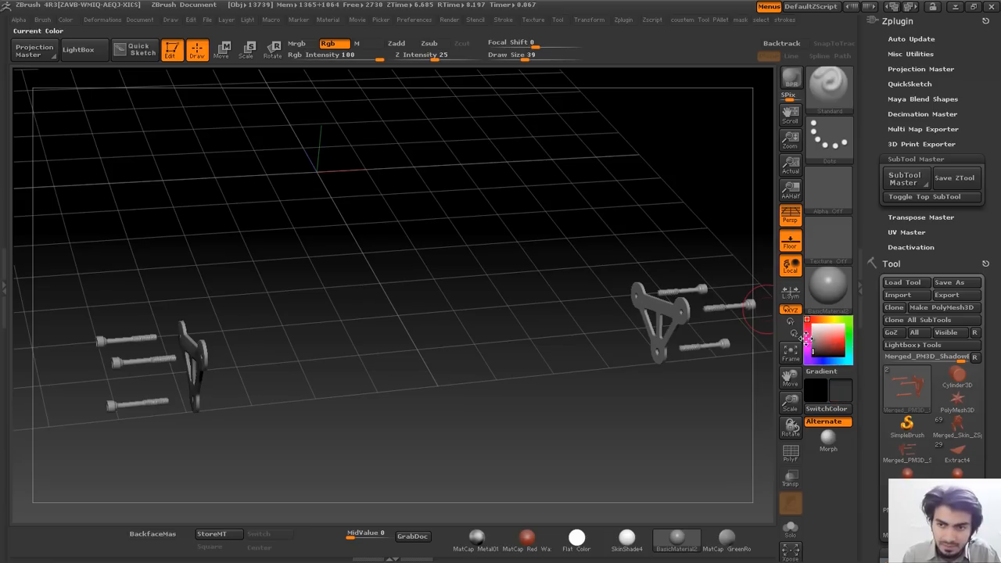
key(ctrl+z)
click(831, 342)
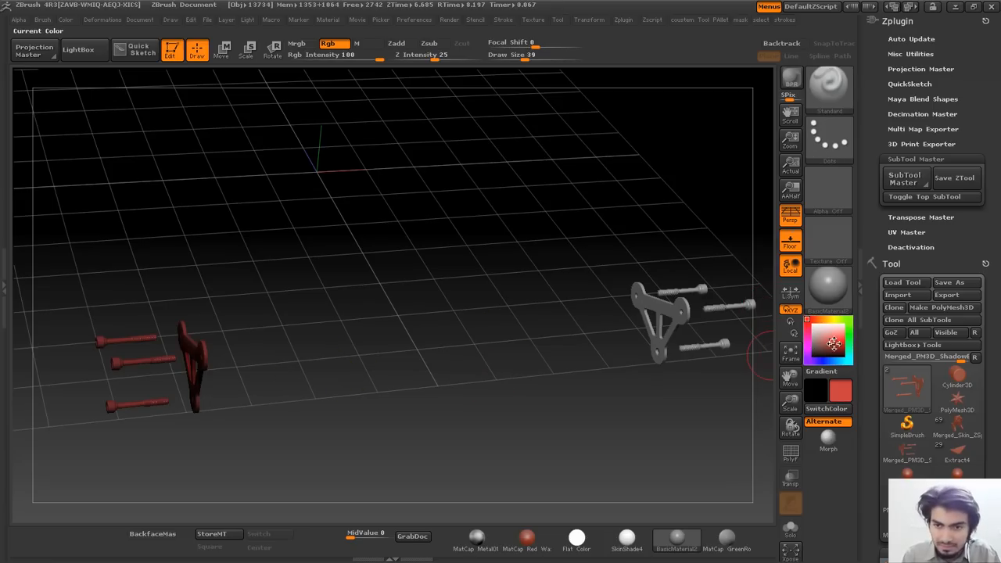
Toggle the PolyF wireframe on and off, reset the main colour to white, and reopen SubTool Master.
key(shift+f)
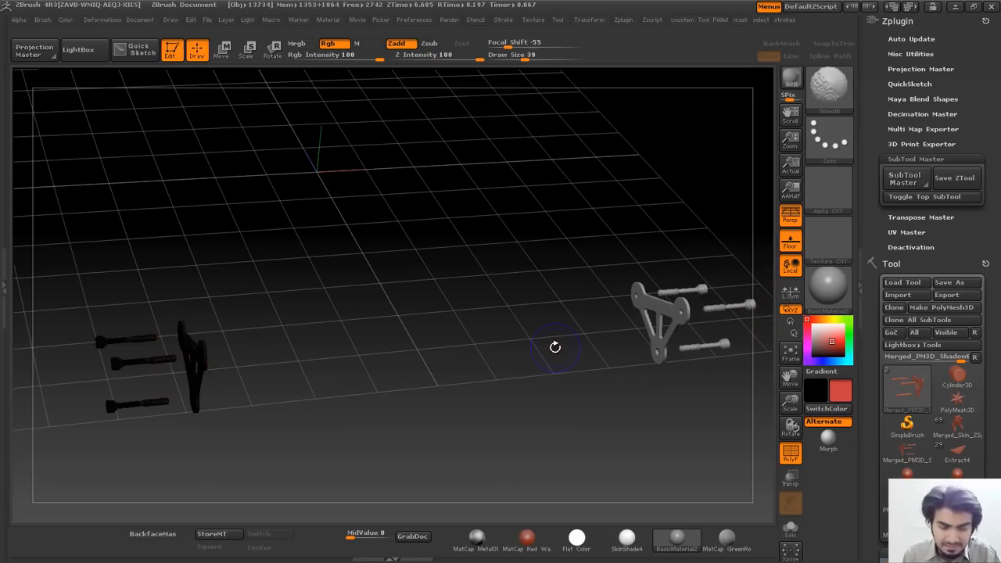
key(shift+f)
drag(831, 342, 830, 327)
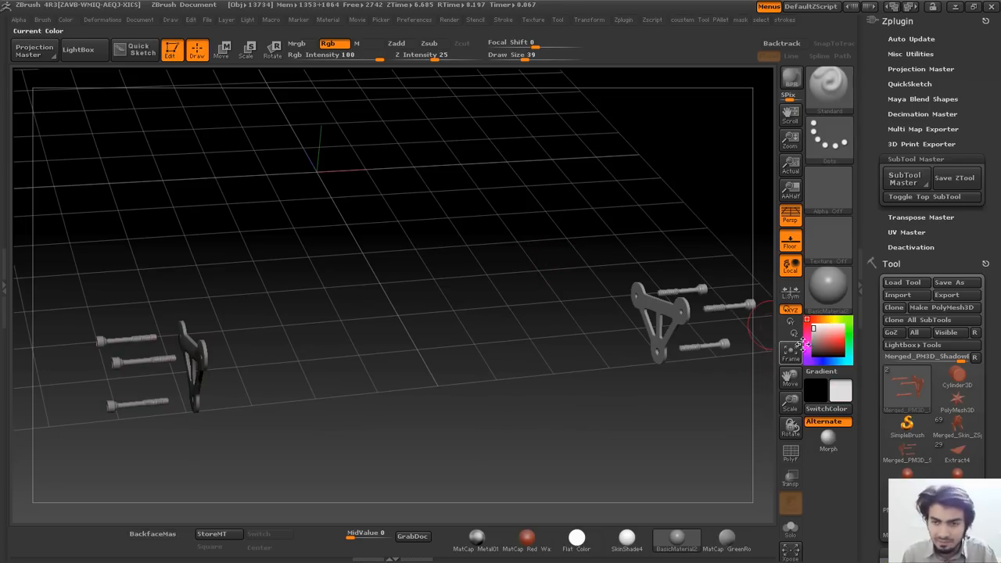
drag(816, 339, 809, 323)
click(903, 178)
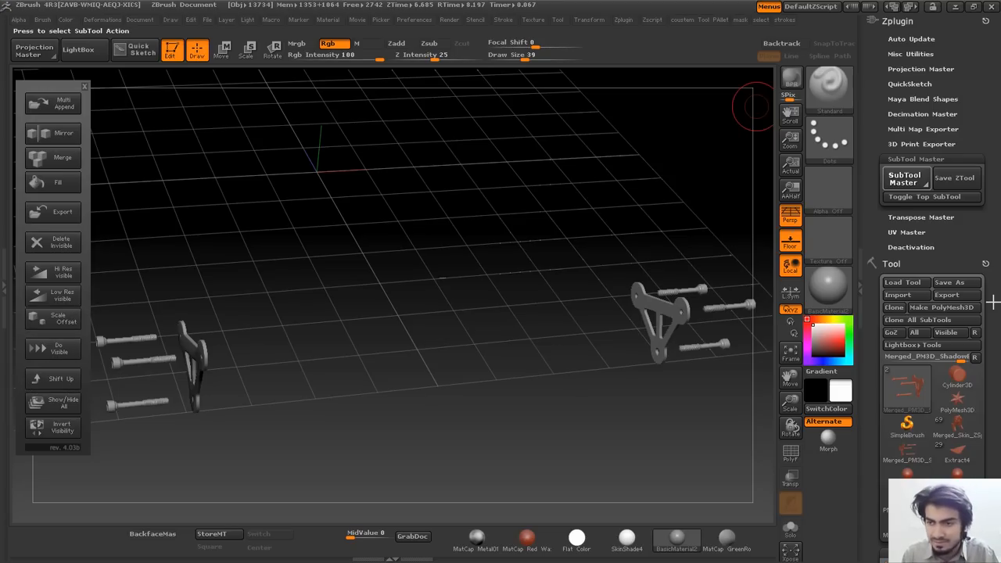
Try a SubTool Master action on the two brackets, which aborts with 'Too few SubTools', then reopen it.
click(990, 269)
drag(988, 512, 987, 152)
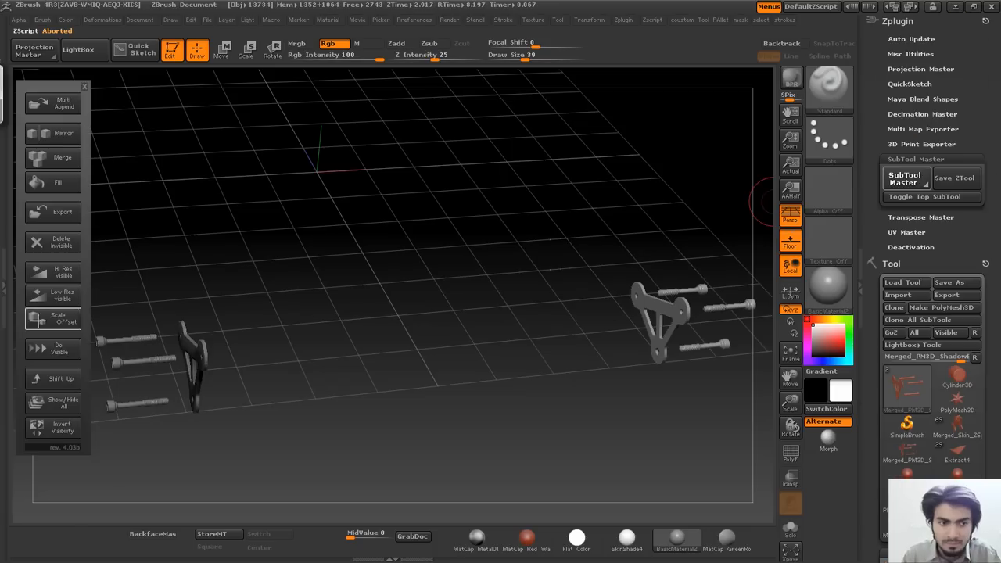
click(58, 380)
scroll(992, 235, down, 5)
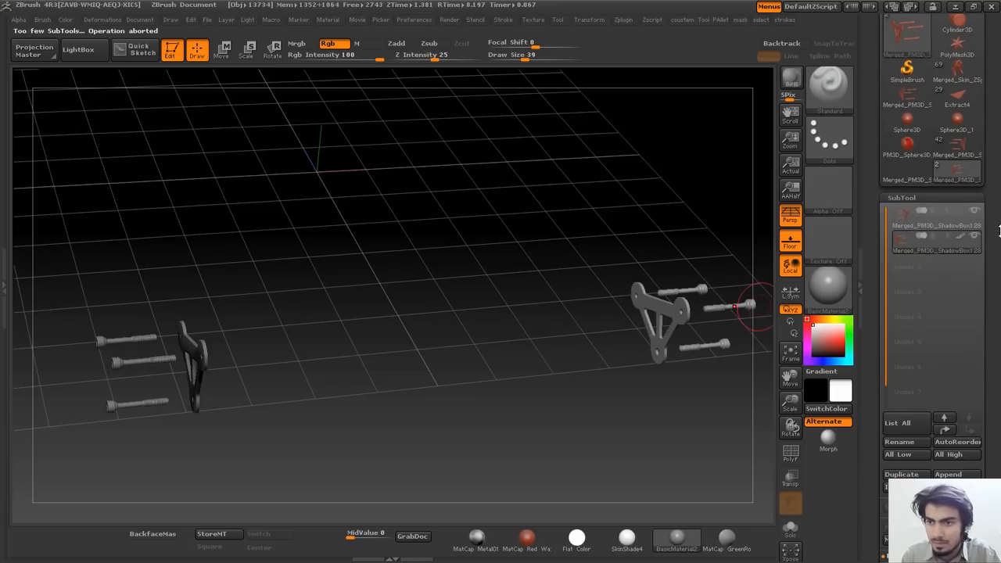
drag(991, 246, 1000, 279)
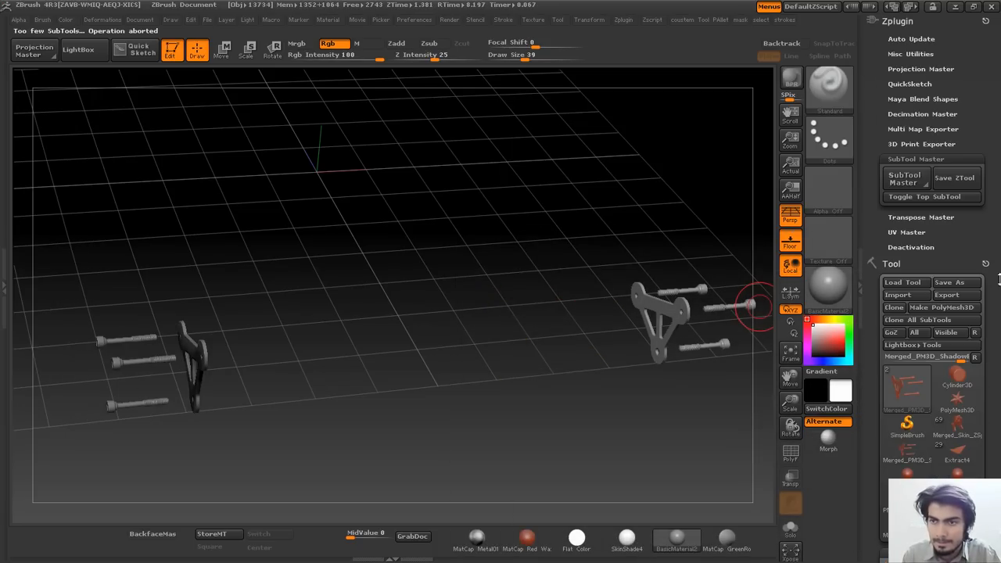
click(905, 179)
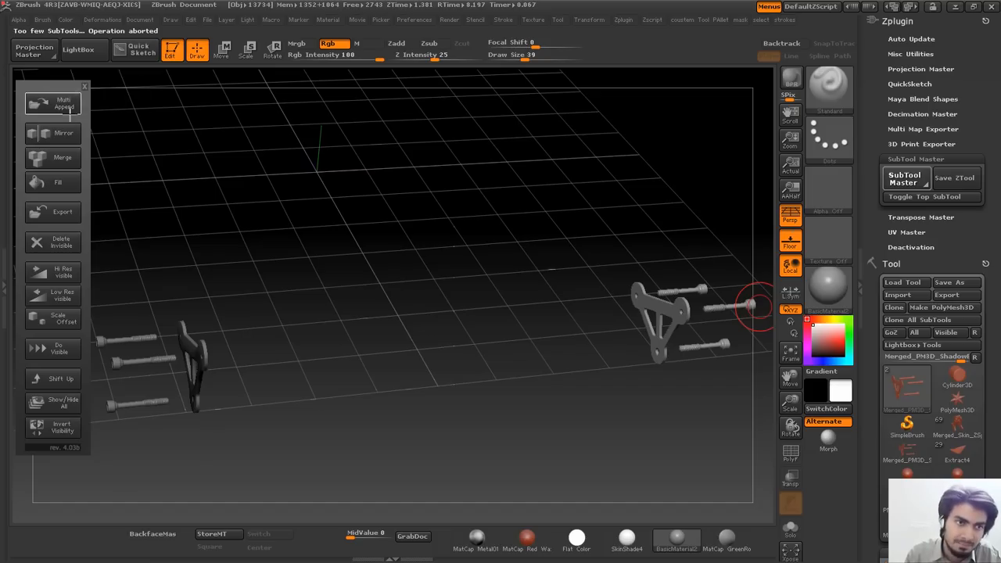
Cancel the SubTool Master popup and switch to the Merged_Skin_ZSphere bike tool, viewed side-on.
click(996, 308)
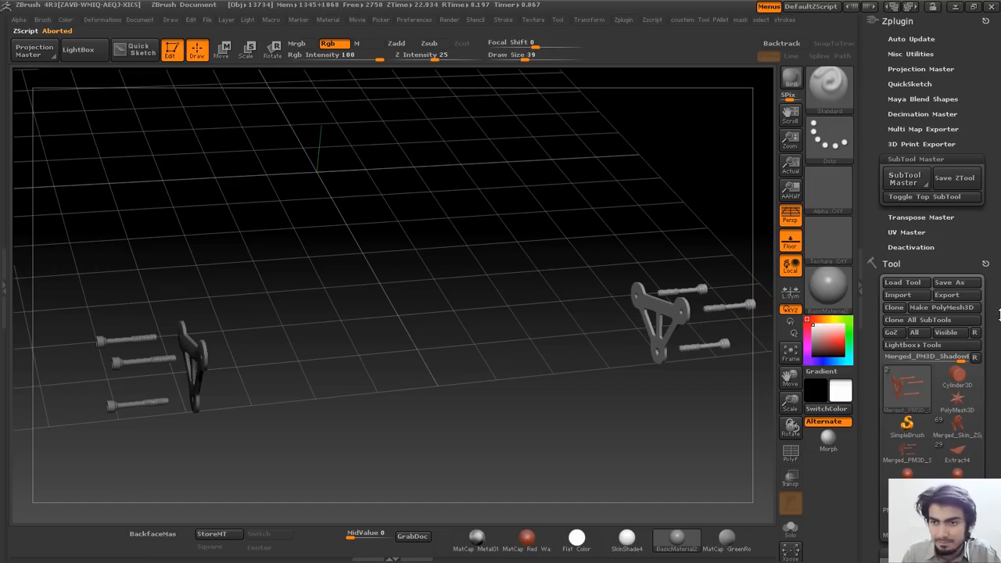
drag(996, 308, 997, 234)
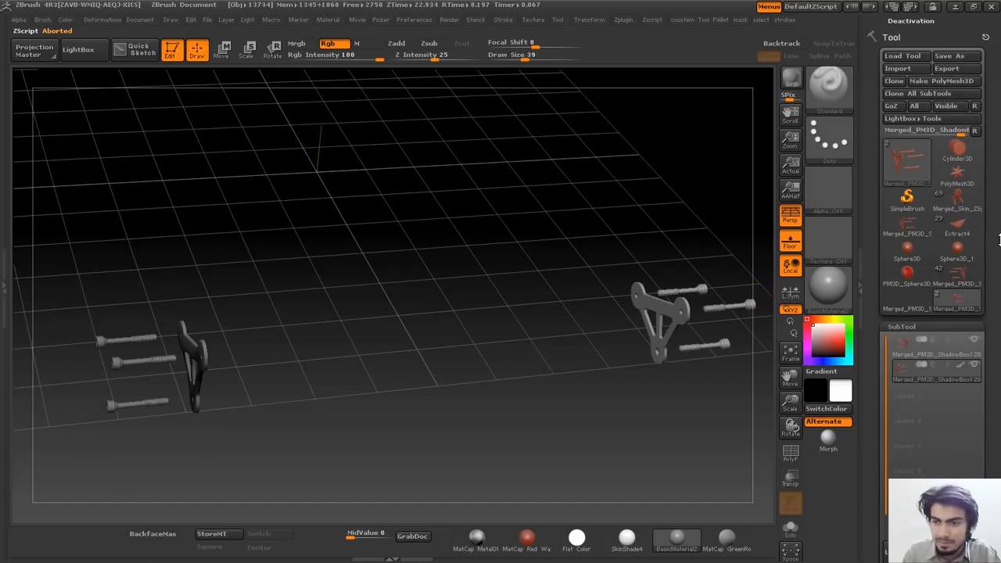
click(960, 202)
alt+drag(526, 212, 692, 387)
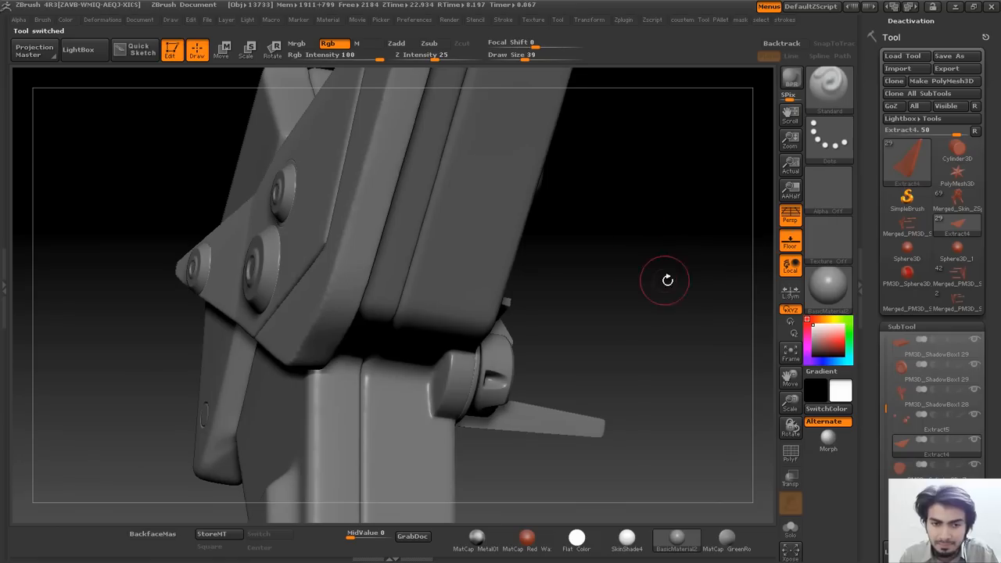
Frame the Extract4 part from above and toggle its polygroup wireframe on and off.
alt+drag(667, 279, 359, 239)
alt+drag(578, 276, 496, 276)
drag(524, 320, 526, 351)
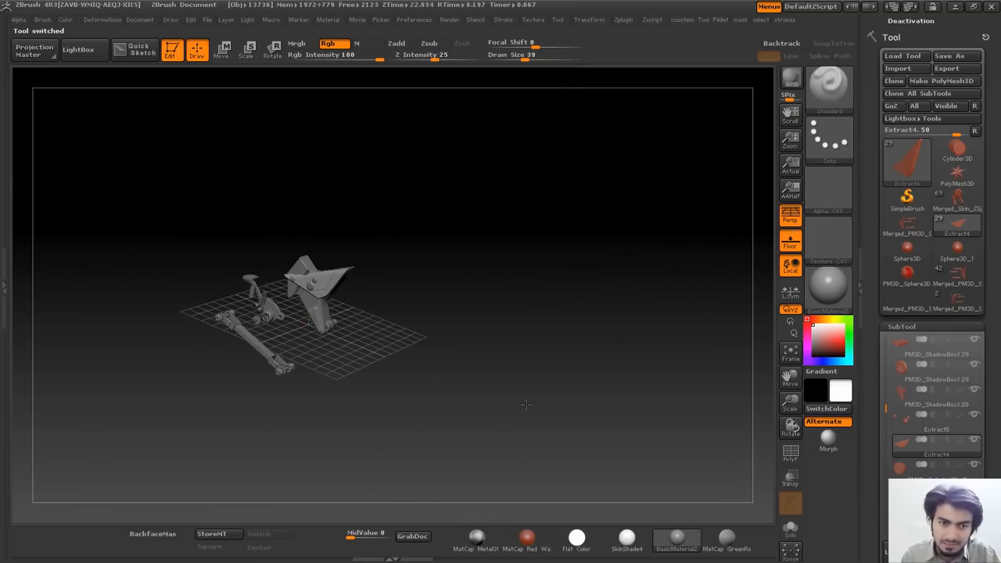
alt+drag(526, 405, 529, 461)
alt+drag(424, 357, 502, 318)
alt+drag(538, 285, 537, 282)
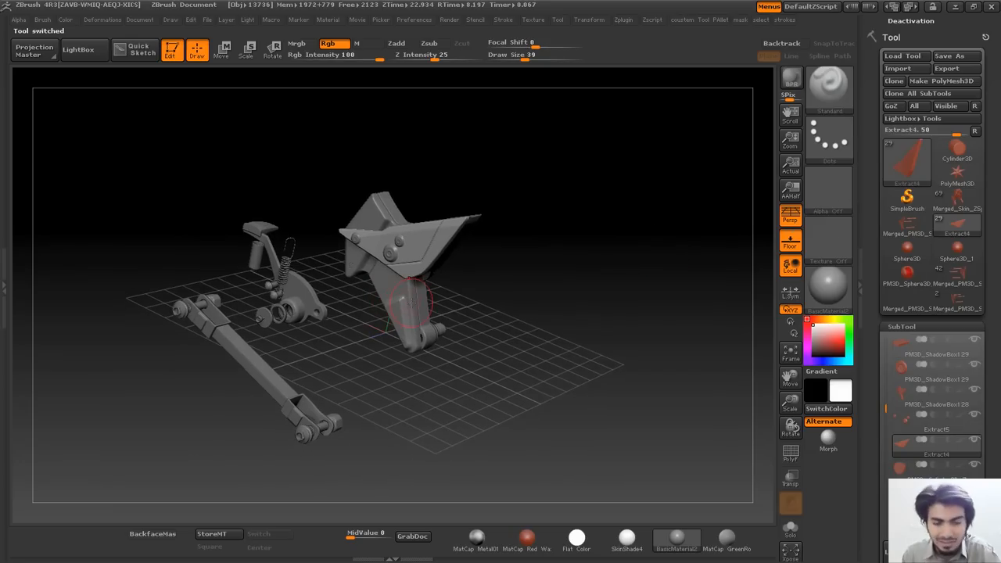
key(shift+f)
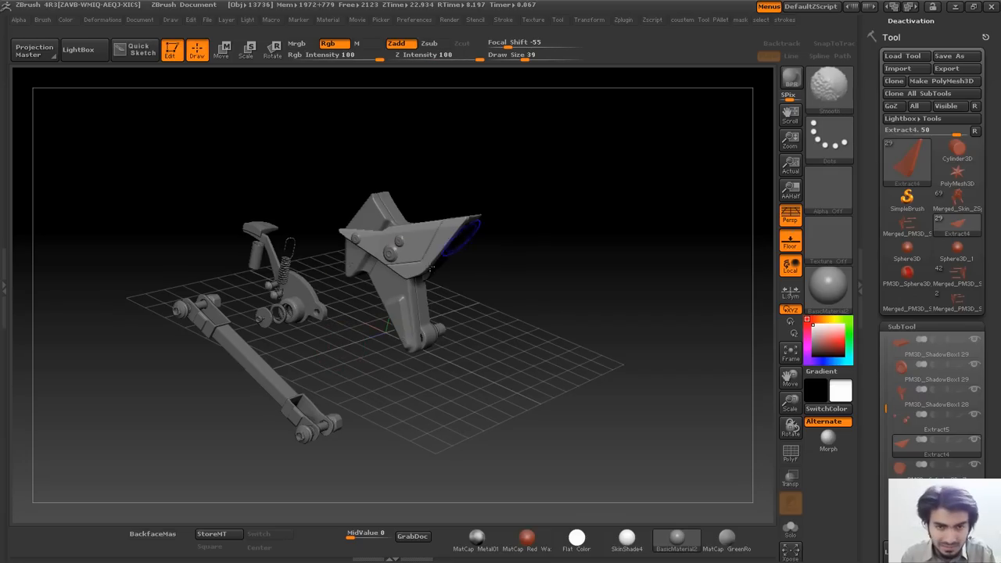
key(shift+f)
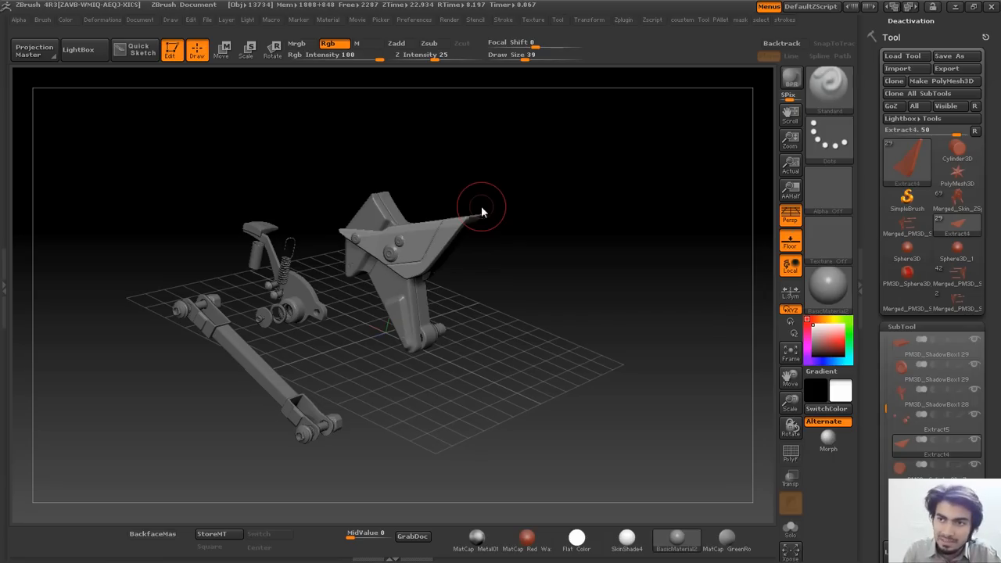
Load the 42-subtool Merged_PM3D_ShadowBox frame tool and orbit to look down on it.
scroll(999, 148, up, 3)
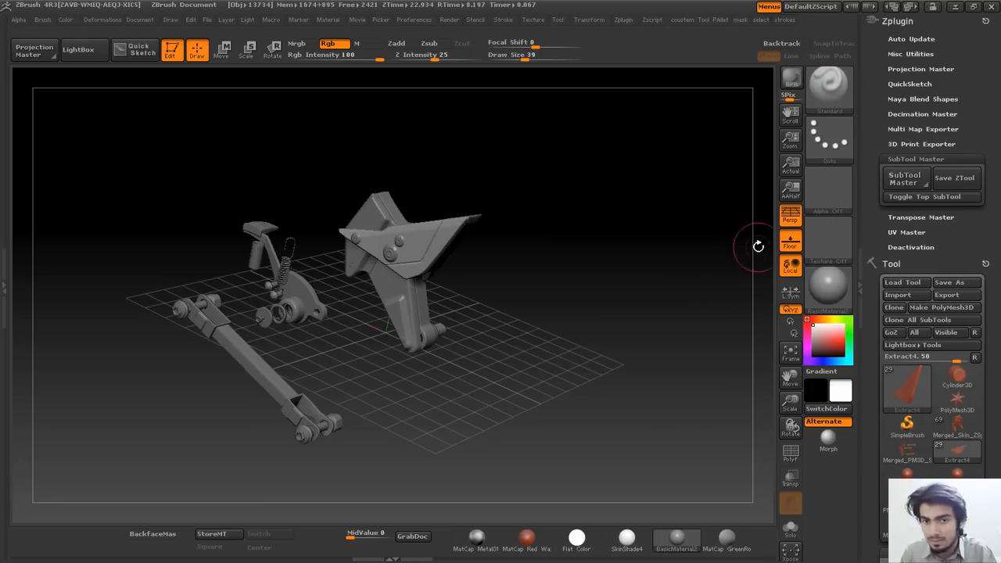
scroll(919, 278, down, 3)
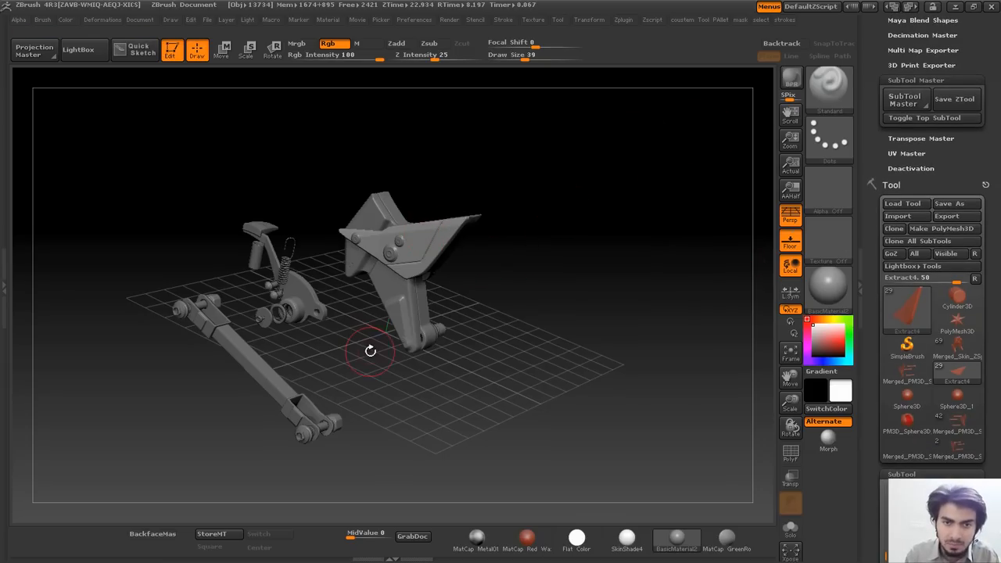
scroll(930, 297, down, 2)
mouse_move(960, 315)
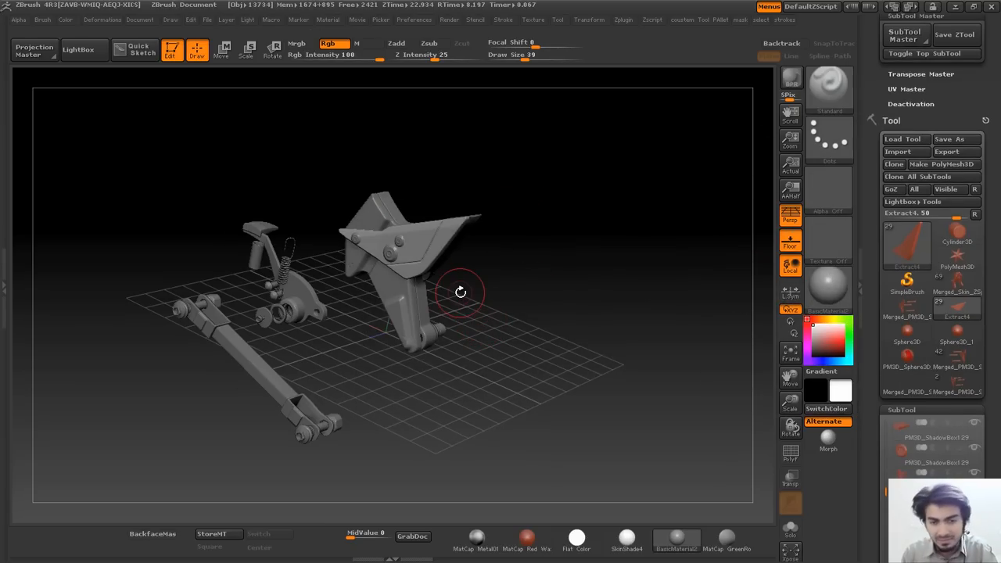
click(957, 358)
drag(618, 224, 692, 244)
alt+drag(583, 107, 540, 252)
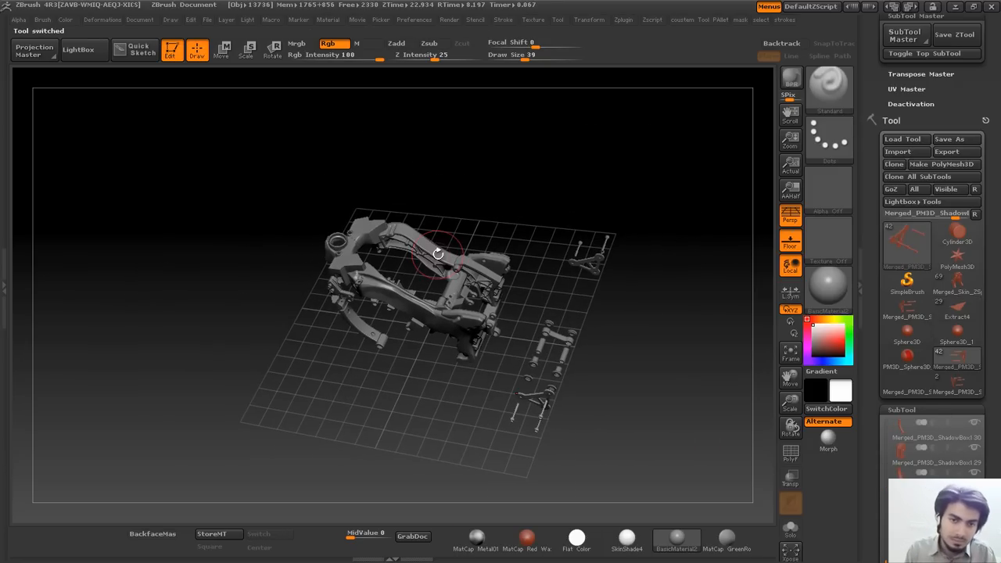
scroll(938, 195, up, 4)
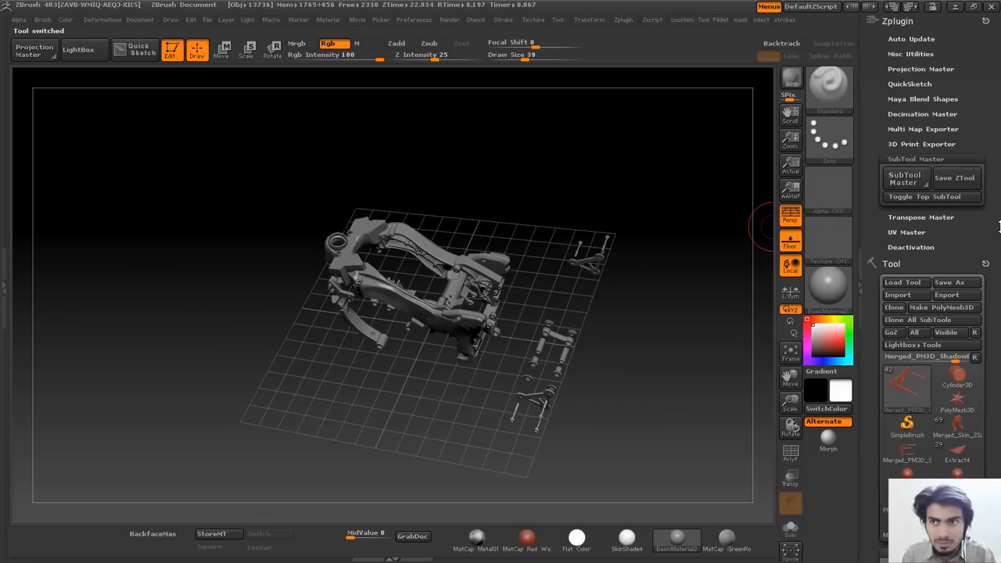
scroll(992, 234, down, 3)
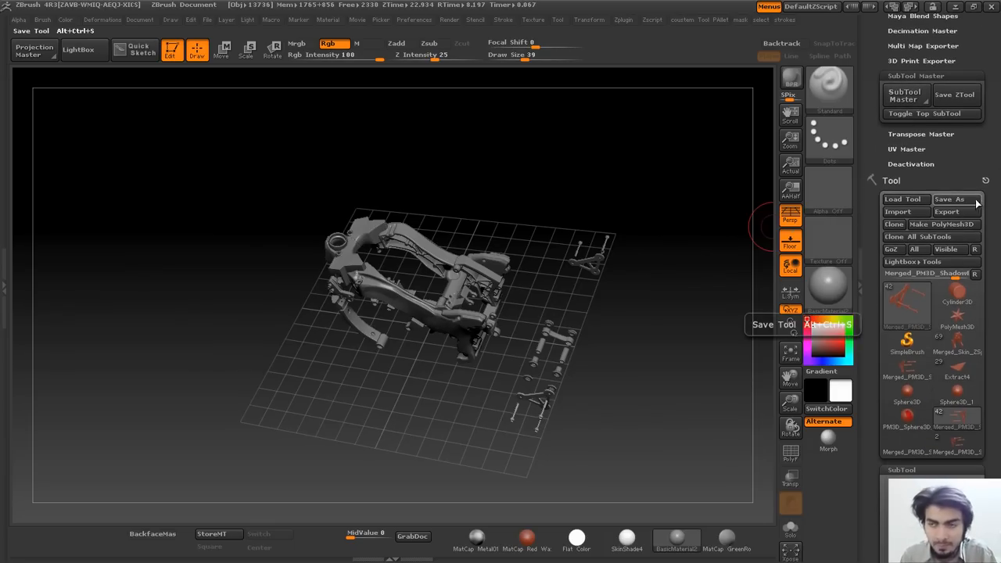
scroll(967, 204, up, 2)
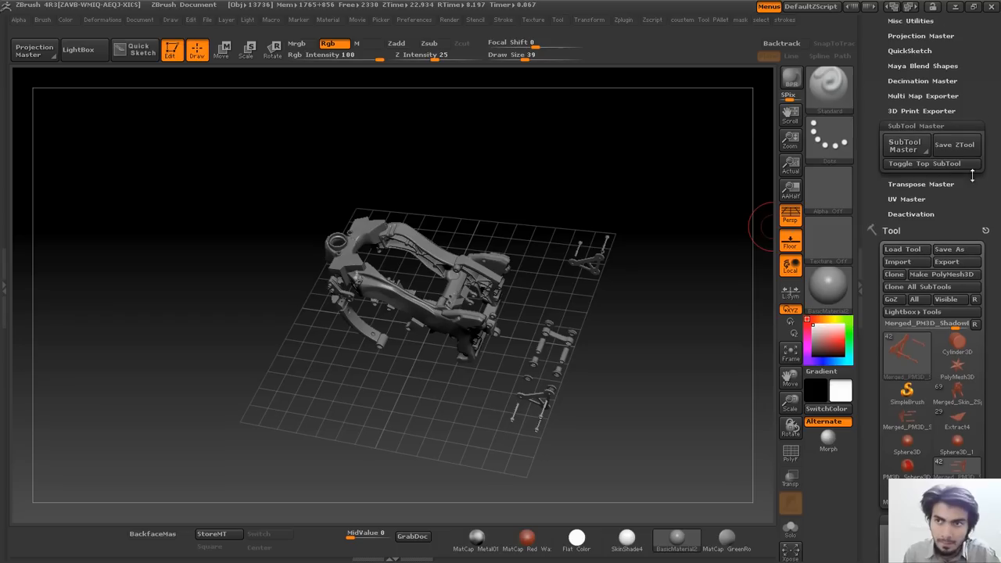
Switch back to the motorbike tool and zoom in on the motorcycle.
click(903, 145)
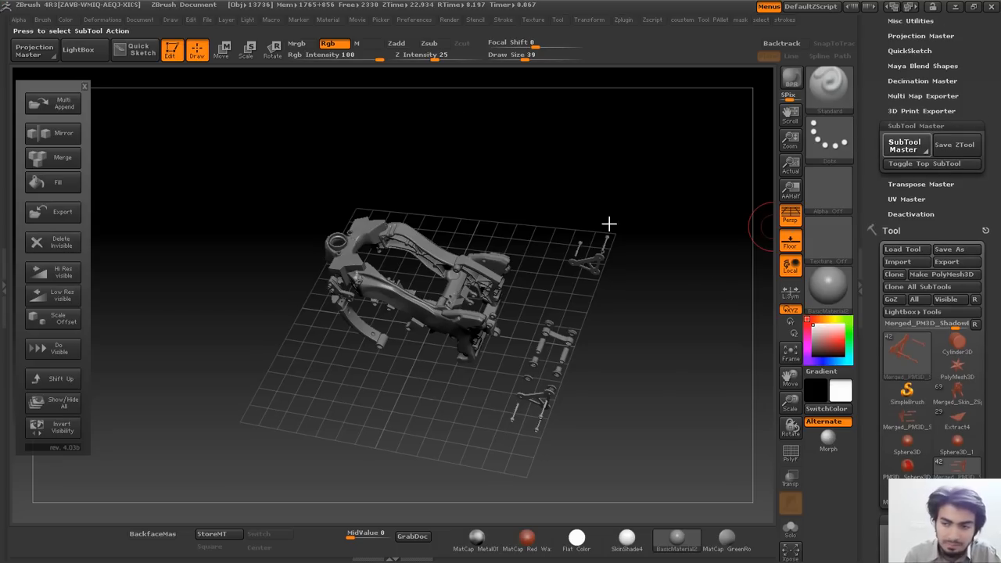
click(960, 400)
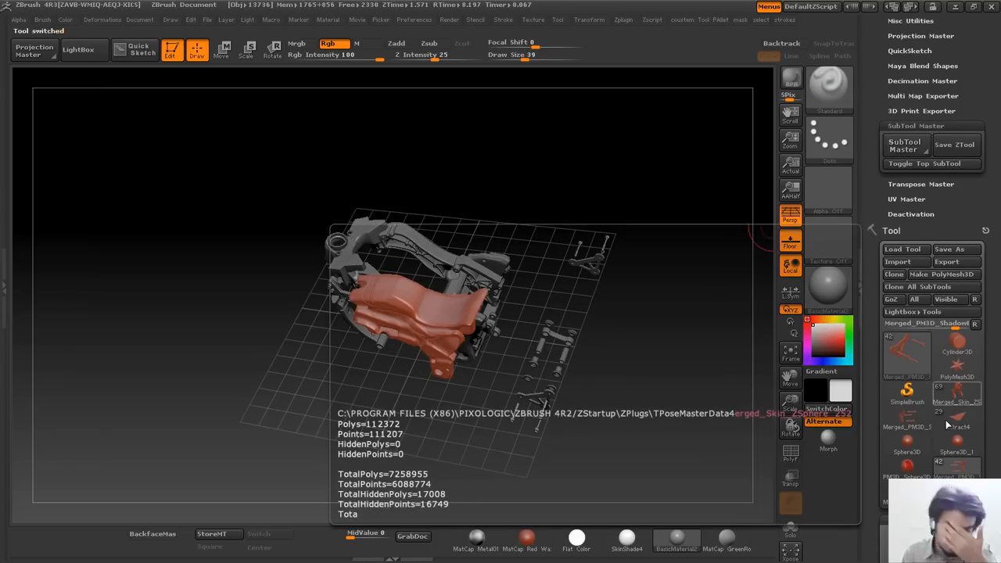
alt+drag(647, 219, 510, 252)
drag(999, 205, 999, 220)
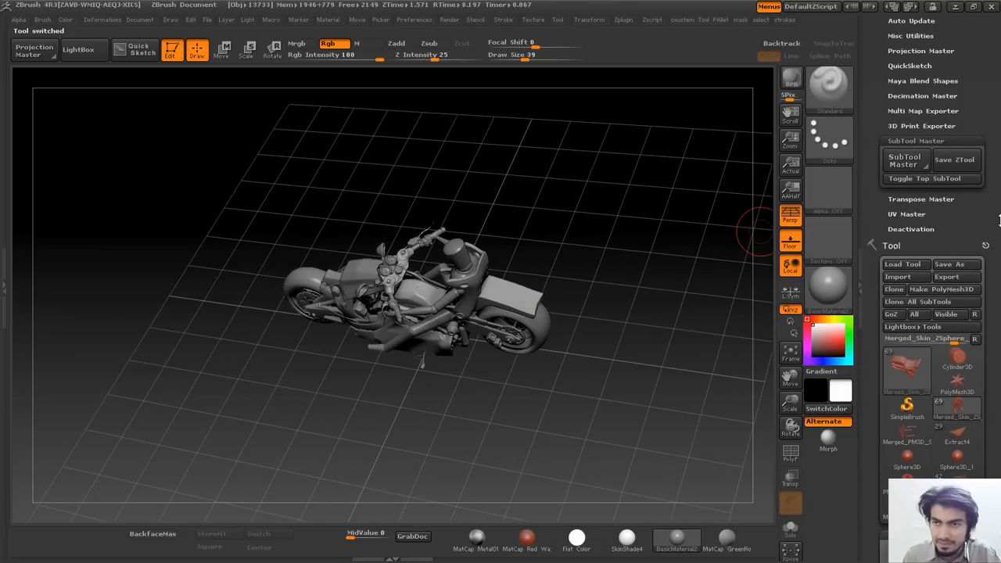
Multi Append 02_reardisk.ZTL to the bike via SubTool Master, which crashes ZBrush.
click(904, 160)
click(64, 104)
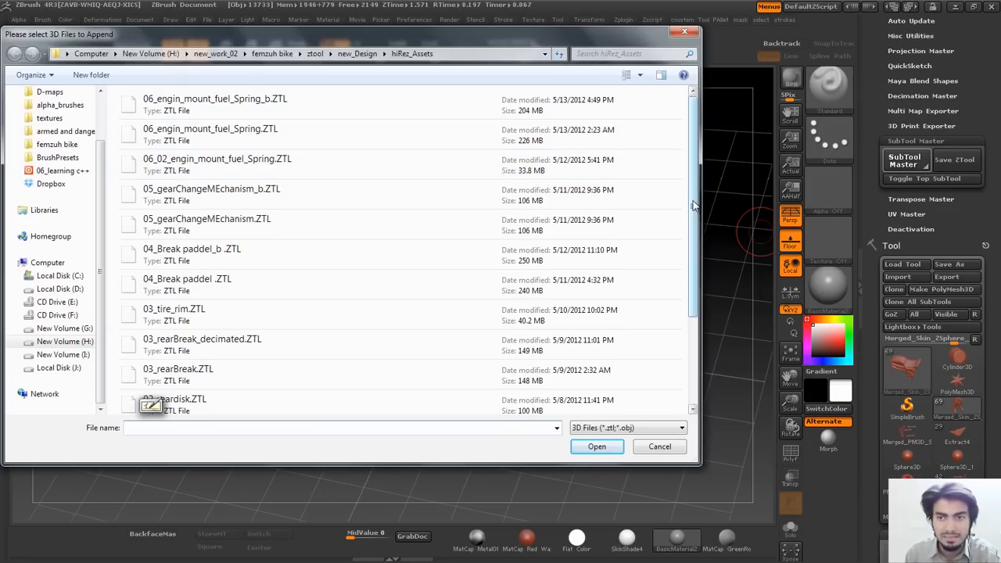
drag(694, 205, 704, 338)
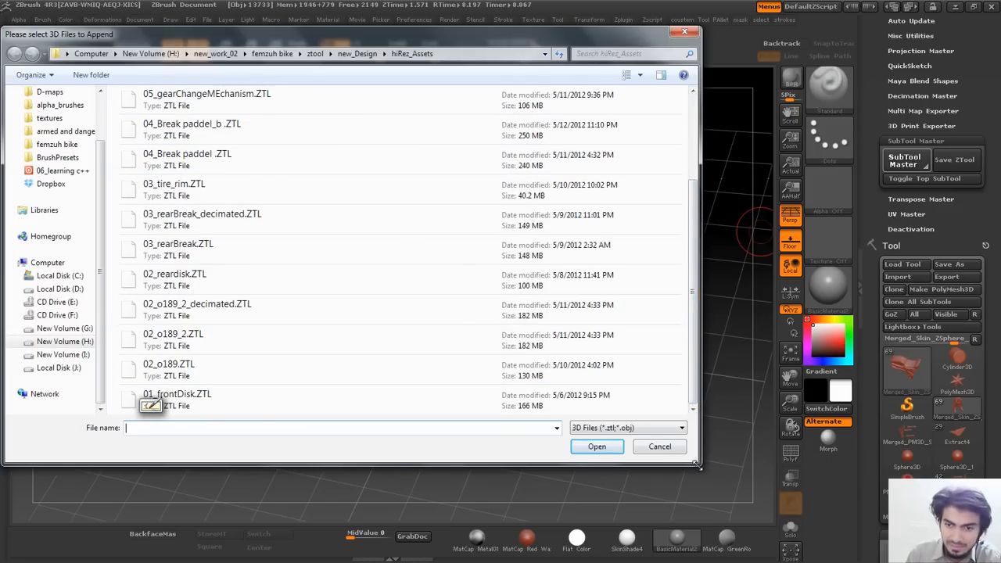
click(558, 291)
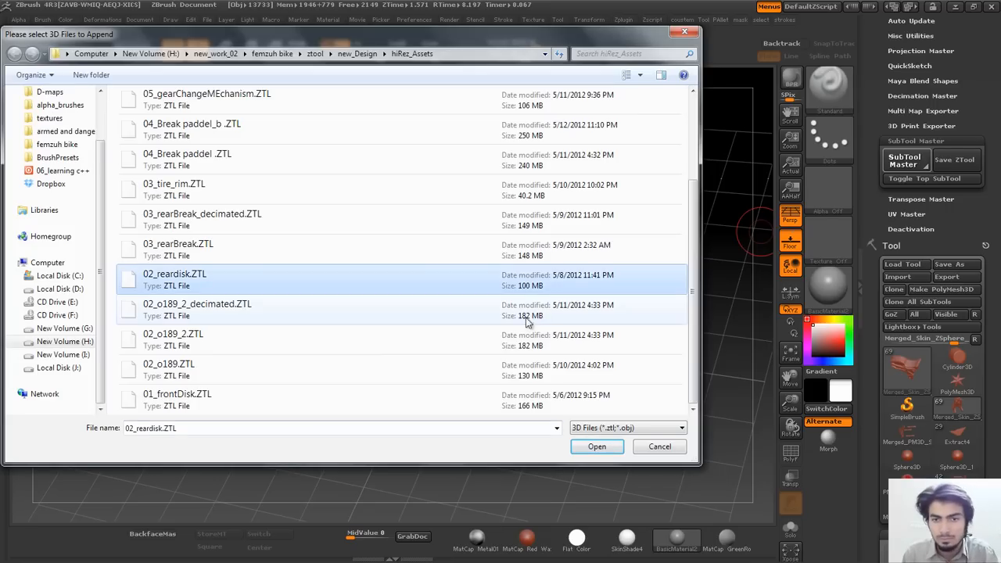
click(609, 450)
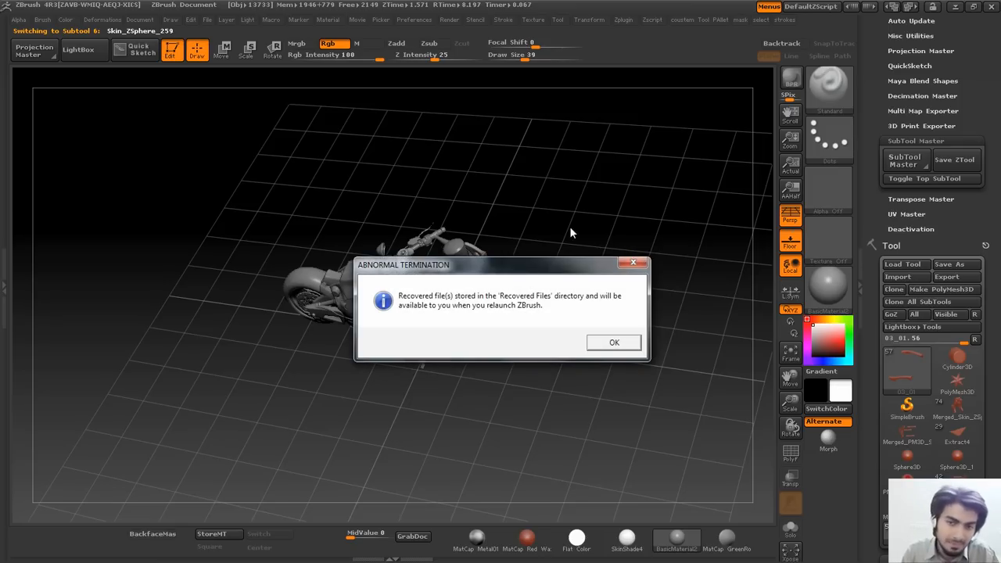
Dismiss the Abnormal Termination notice so ZBrush closes.
click(612, 345)
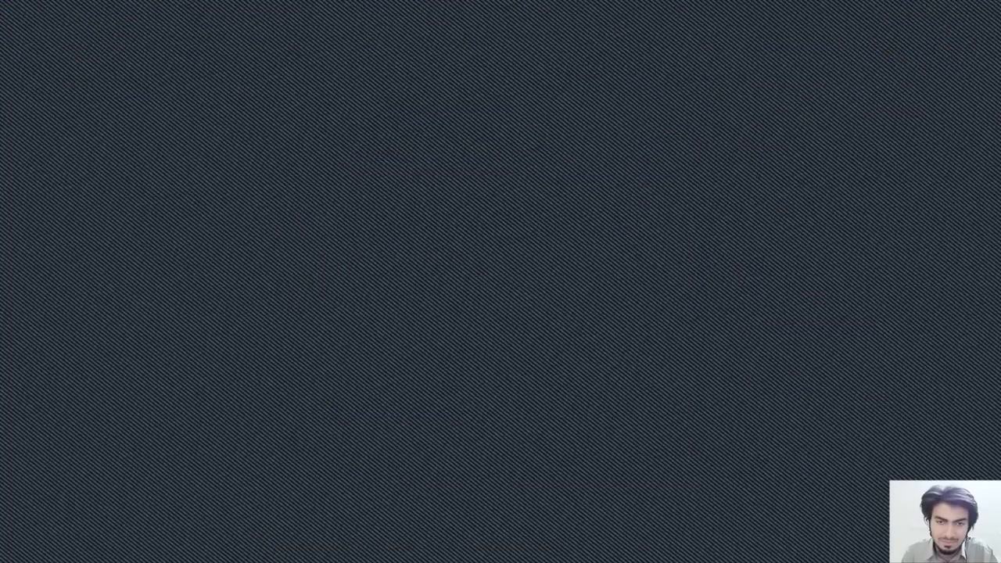